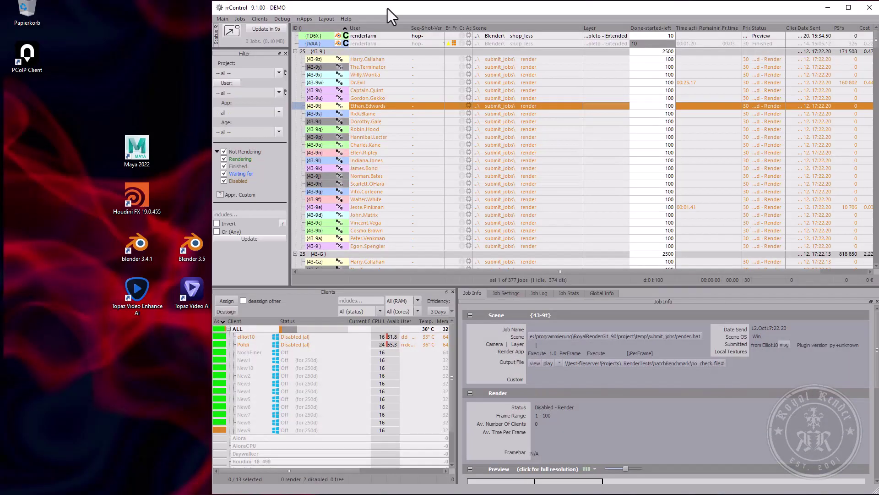
# Create an information message for everyone reading "Farm is down at 17:00" and save it
pyautogui.click(223, 20)
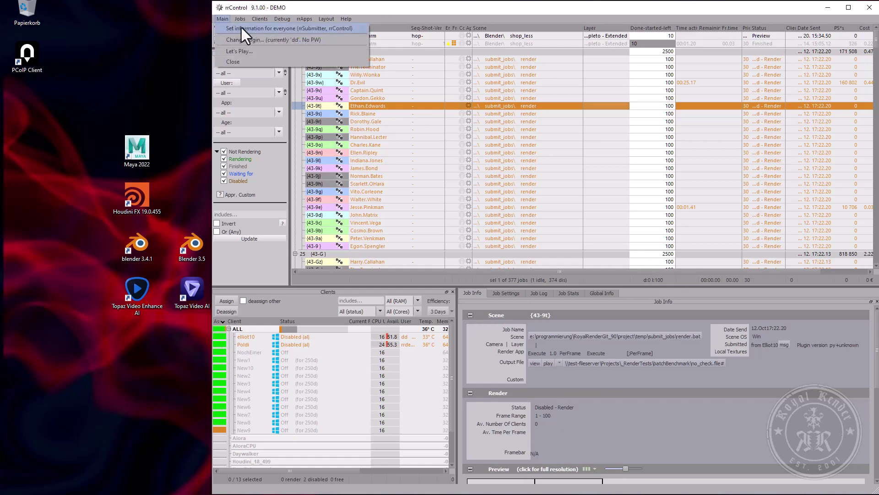
pyautogui.click(241, 27)
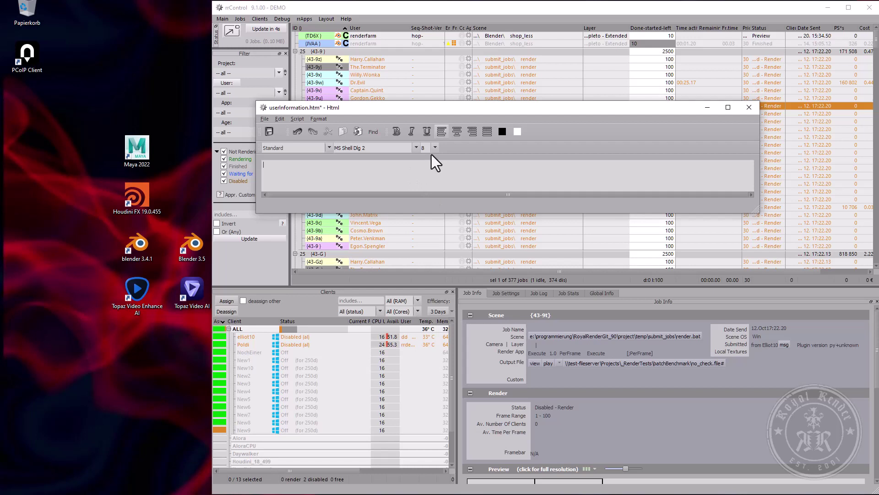
pyautogui.write('Farm is down at 17:00')
pyautogui.click(266, 134)
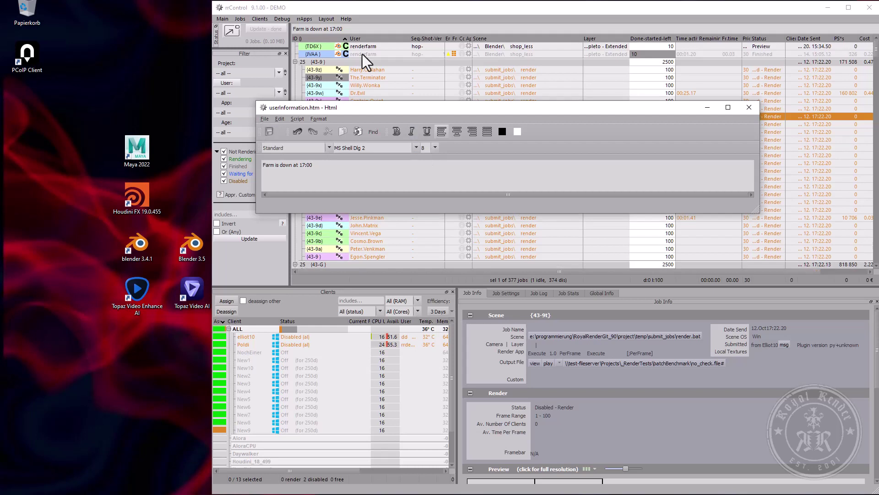
pyautogui.click(350, 30)
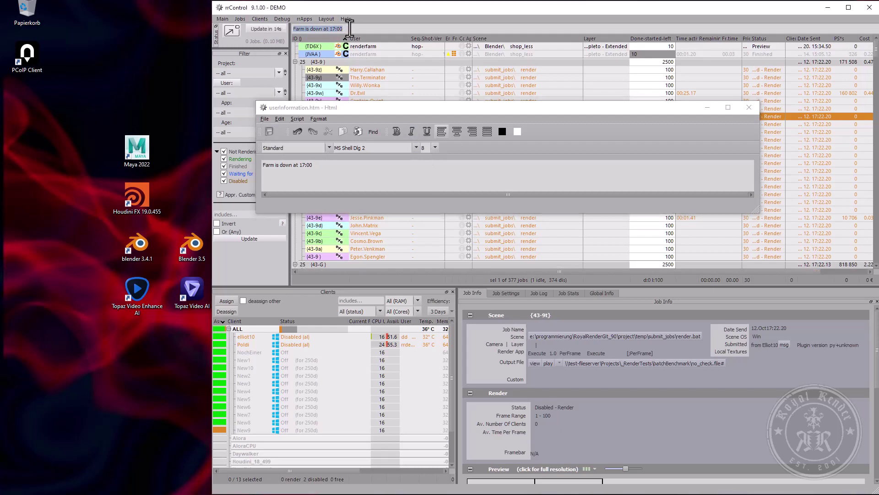
# Format the farm message text as bold and red, and save the user information
pyautogui.click(373, 177)
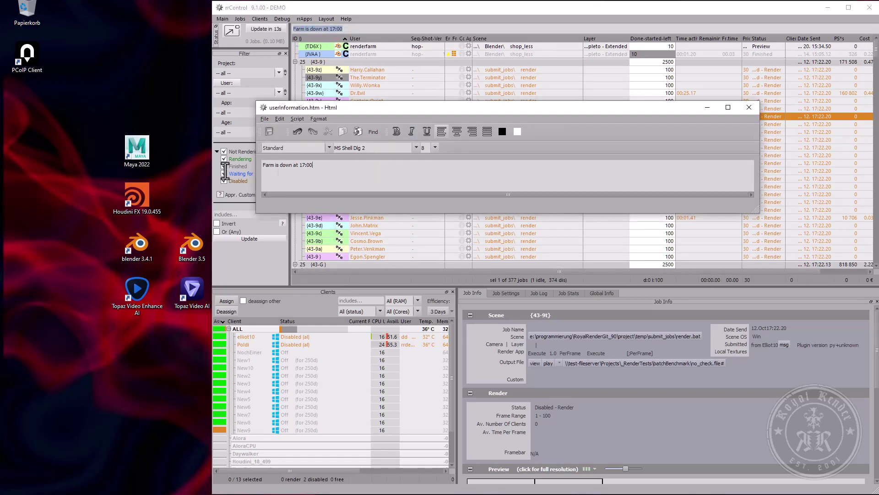
pyautogui.tripleClick(304, 163)
pyautogui.click(397, 132)
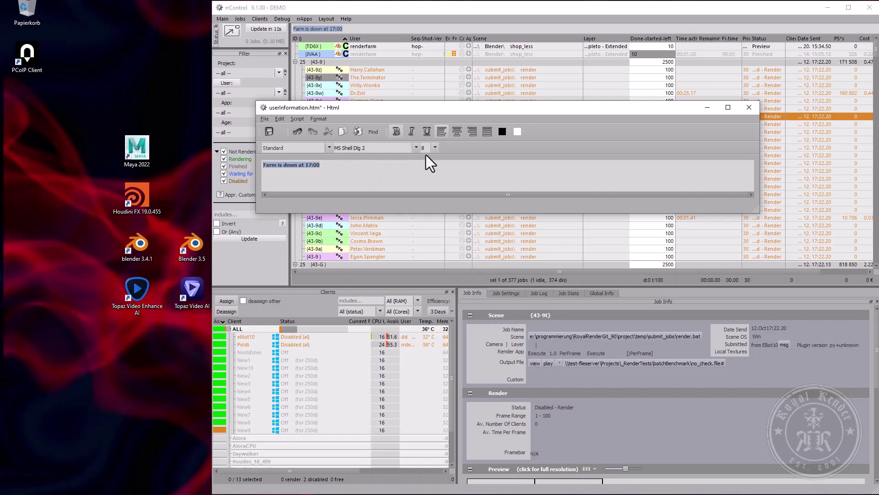
pyautogui.click(436, 147)
pyautogui.click(502, 132)
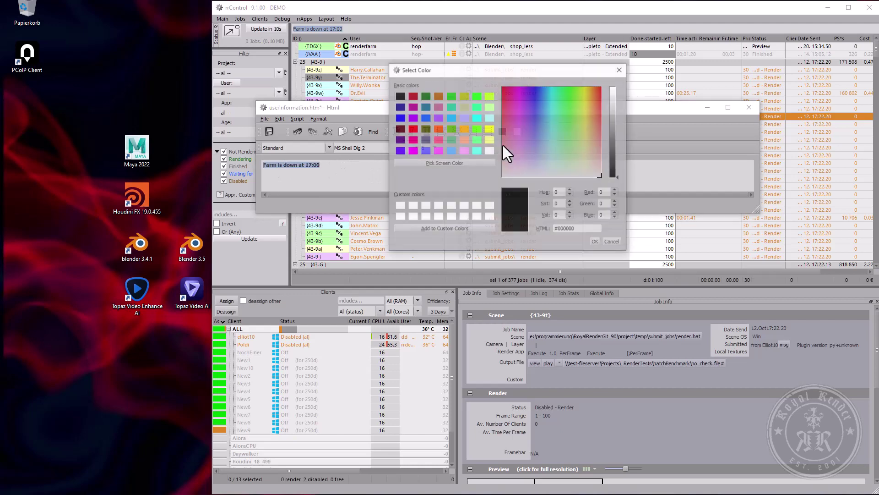
pyautogui.click(413, 130)
pyautogui.click(595, 242)
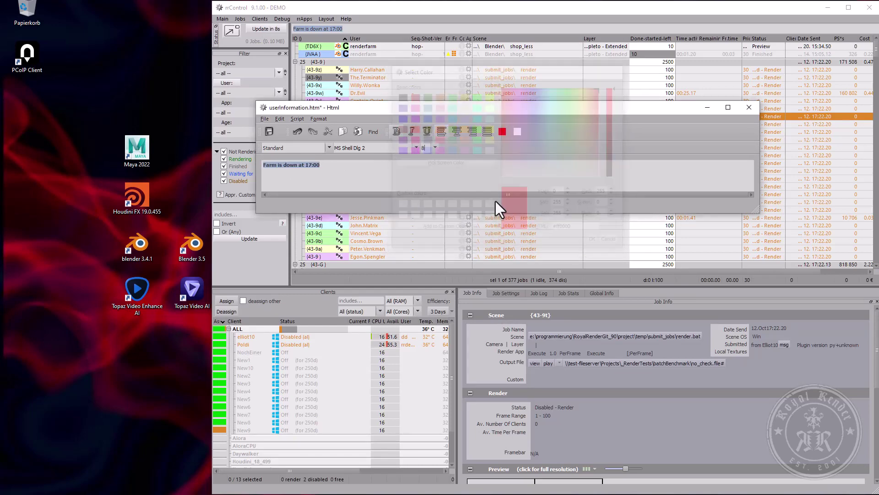
pyautogui.click(270, 132)
# Give the farm message a yellow background, save it and close the message editor
pyautogui.click(363, 167)
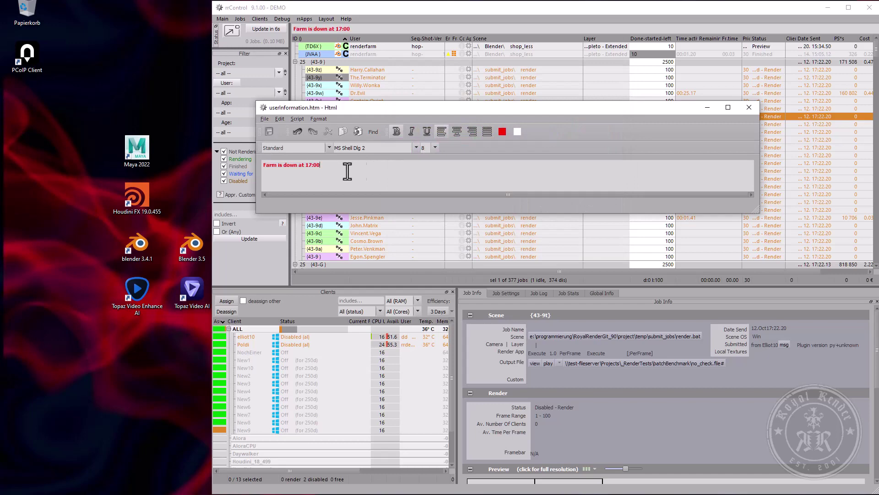
pyautogui.hotkey('ctrl', 'a')
pyautogui.click(517, 131)
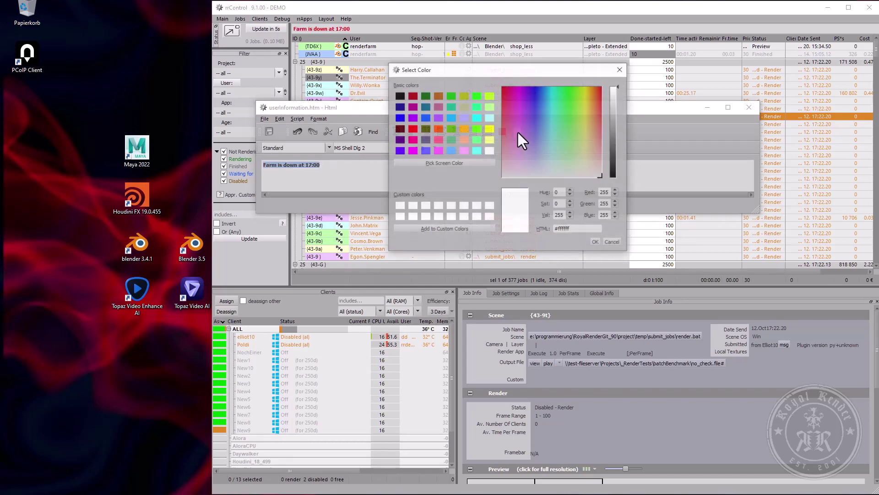
pyautogui.click(490, 129)
pyautogui.click(596, 242)
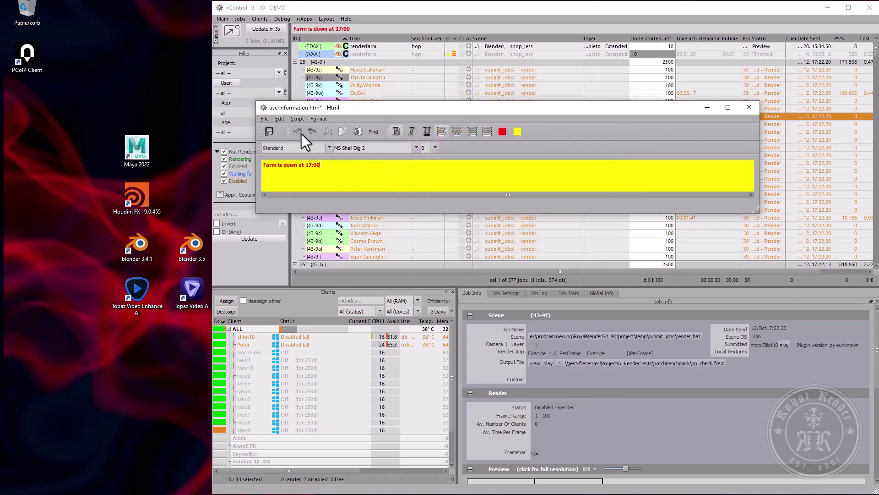
pyautogui.click(269, 131)
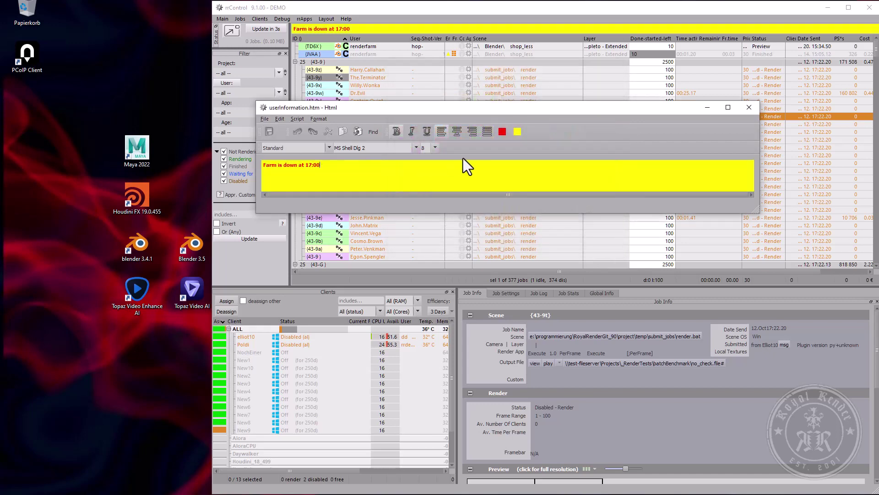
pyautogui.click(749, 108)
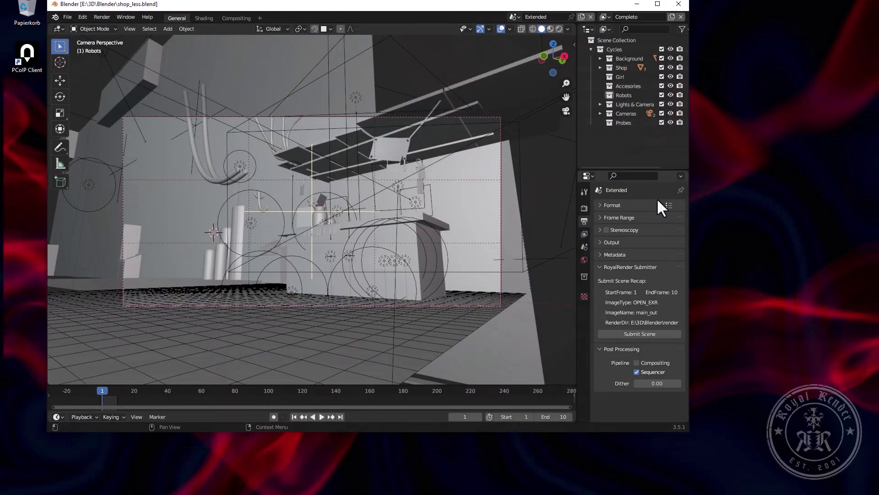
# Submit the shop_less scene from Blender to Royal Render with the user info "Heavy Scene!!!!" and close the submitter
pyautogui.click(647, 330)
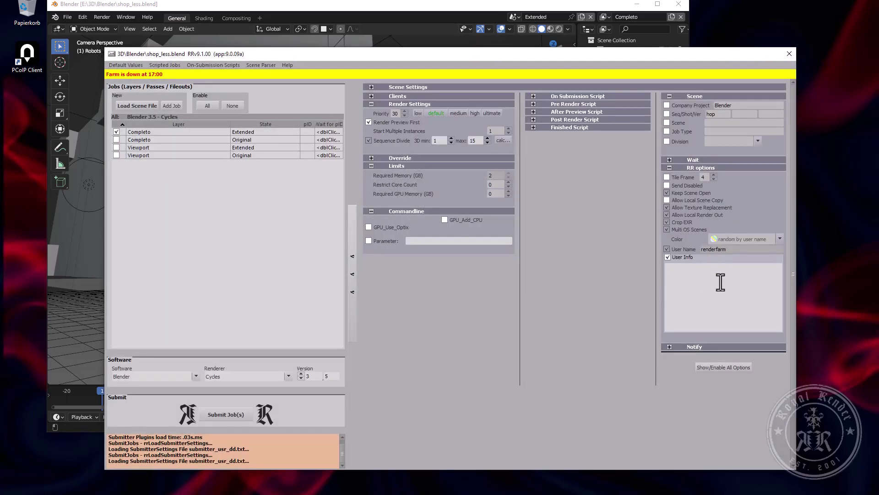
pyautogui.write('y Scene')
pyautogui.press('End')
pyautogui.write('!!!!')
pyautogui.click(215, 414)
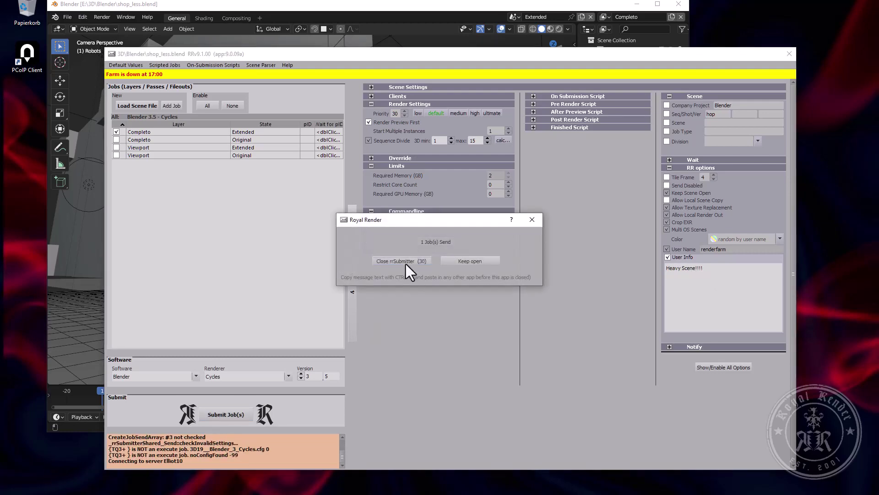
pyautogui.click(406, 263)
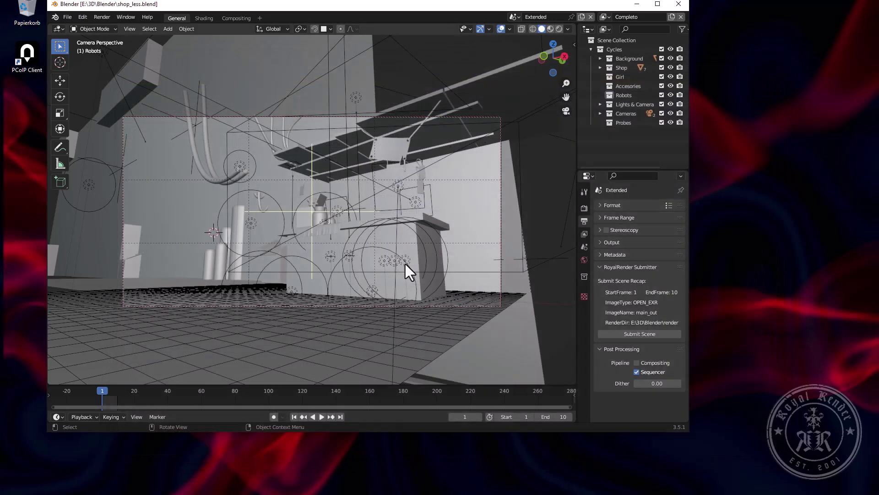
# Switch back to rrControl and check the user info of the newly submitted shop_less job
pyautogui.click(640, 5)
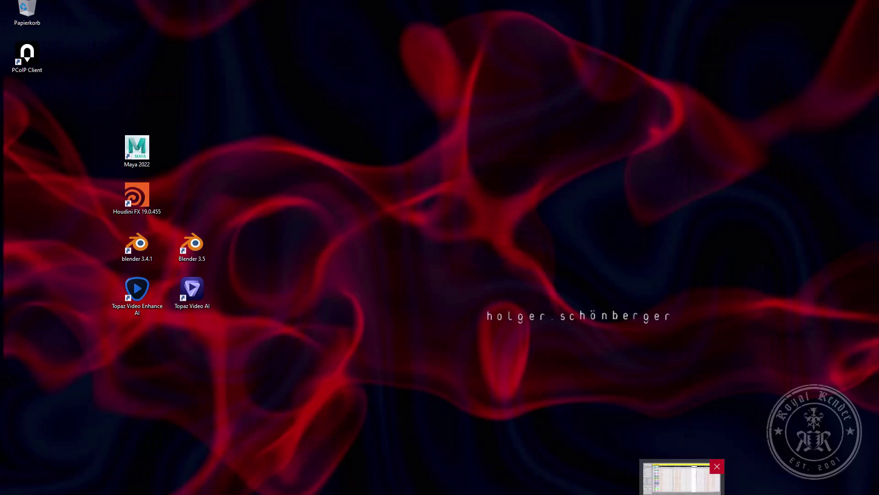
pyautogui.click(682, 479)
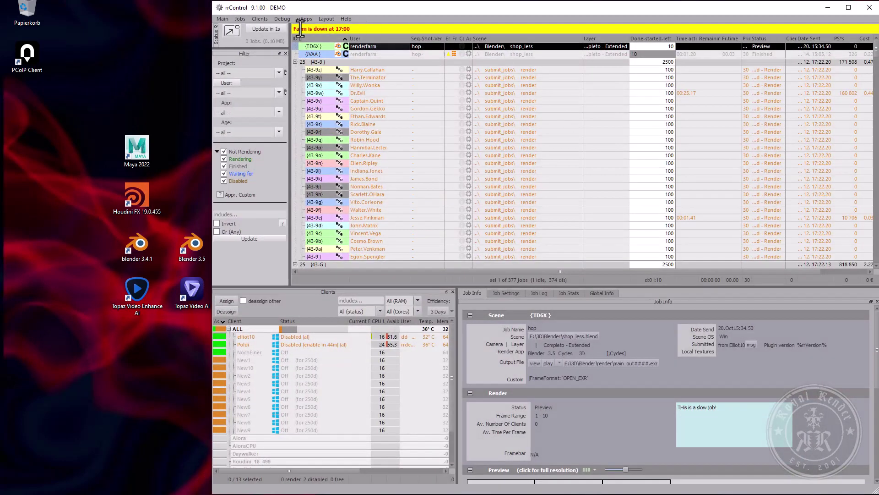
pyautogui.click(423, 48)
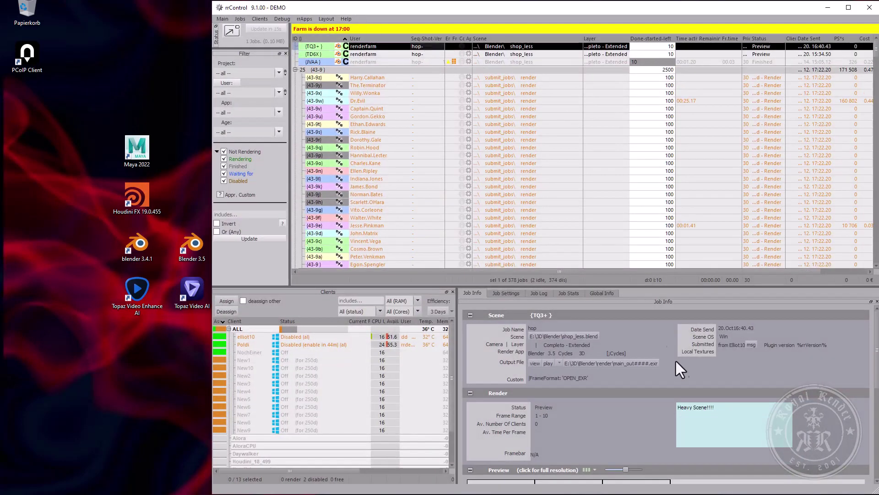
pyautogui.moveTo(708, 407); pyautogui.dragTo(638, 398)
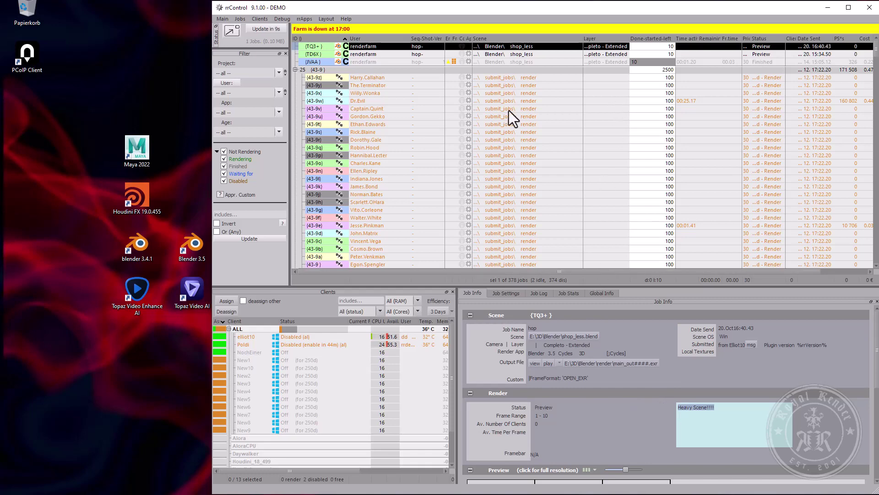
# Look up the User Info field in the job settings of the new shop_less job
pyautogui.click(504, 293)
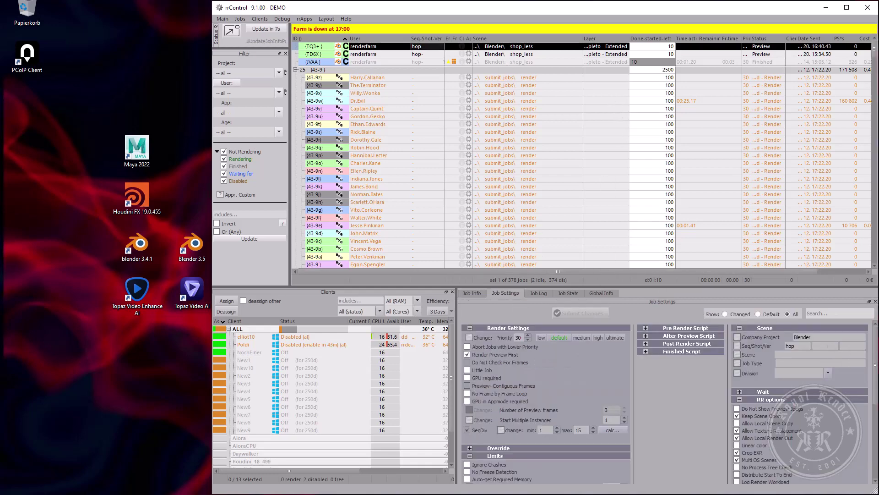
pyautogui.scroll(-5, 877, 359)
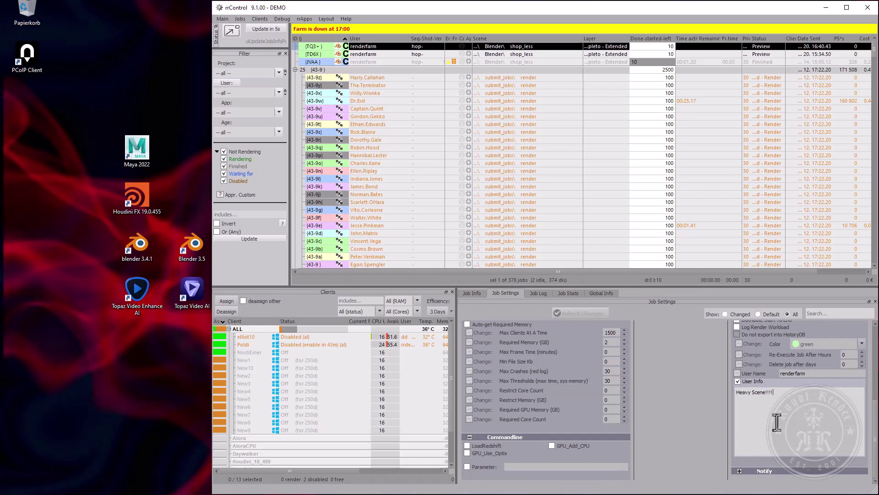
pyautogui.scroll(-3, 876, 431)
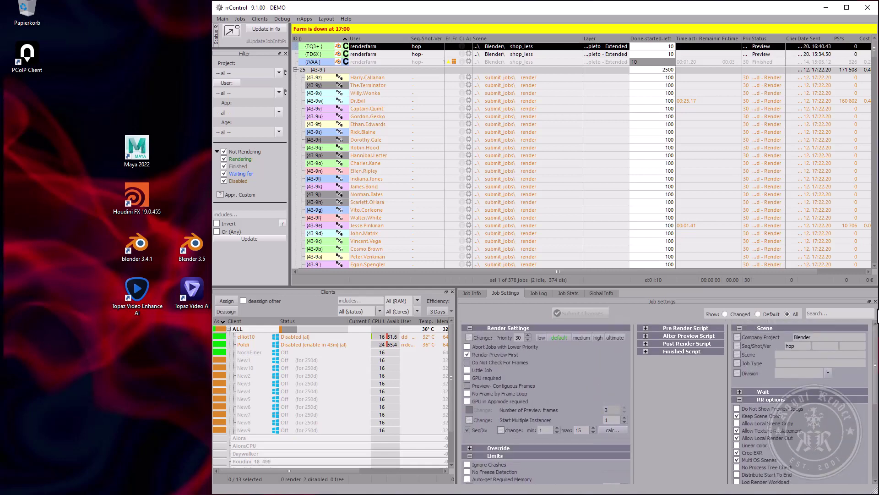
# Approve the custom stage of the newest shop_less job (TQ3+)
pyautogui.click(520, 116)
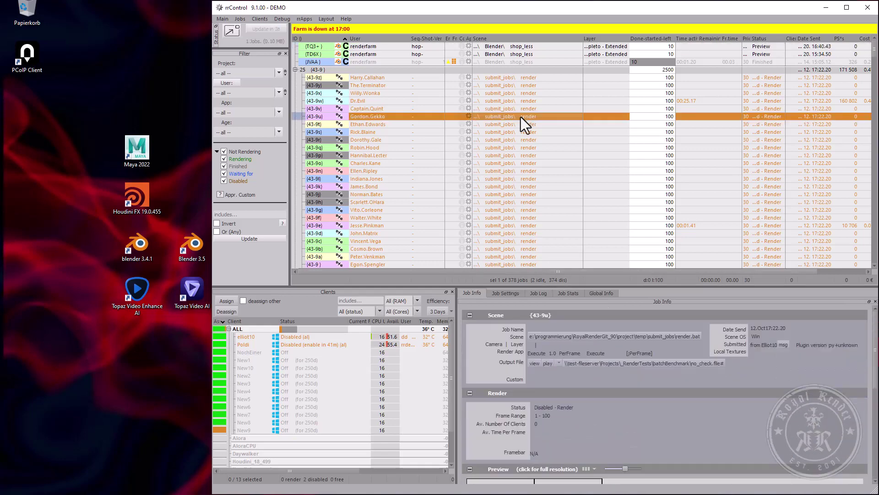
pyautogui.click(468, 46)
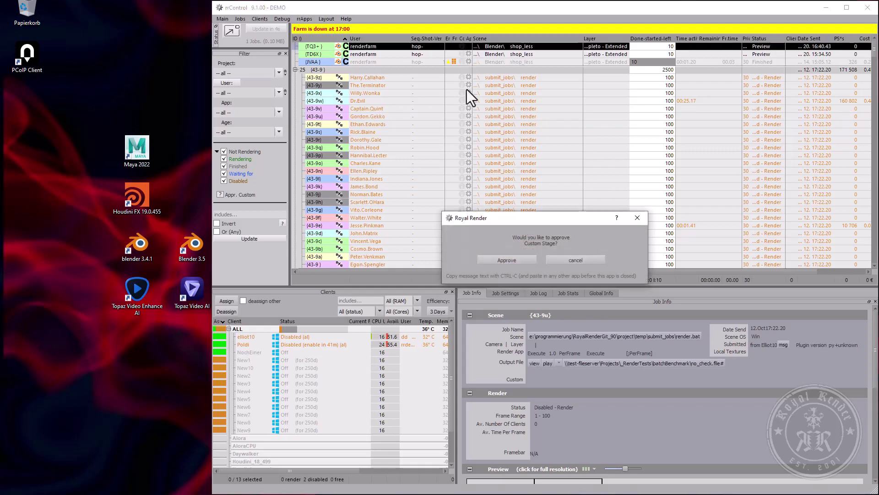
pyautogui.click(498, 262)
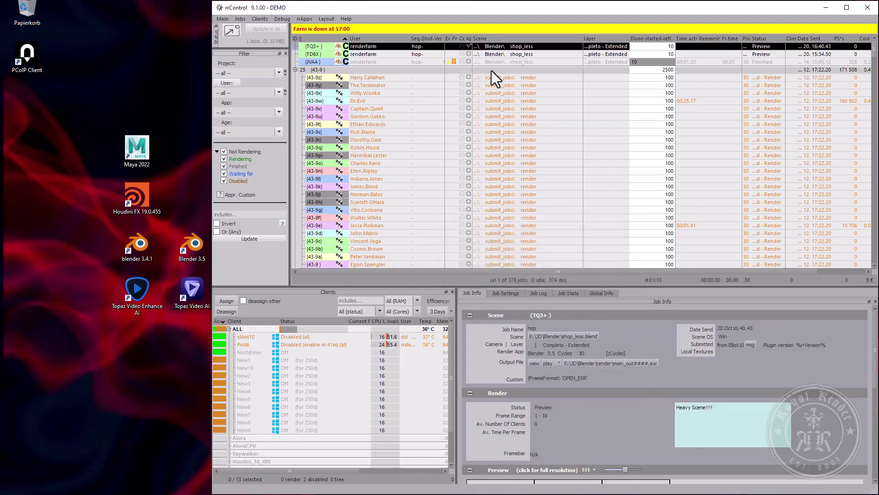
# Show the Approved All Frames column in the job list and select the second shop_less job (TD6X)
pyautogui.rightClick(469, 39)
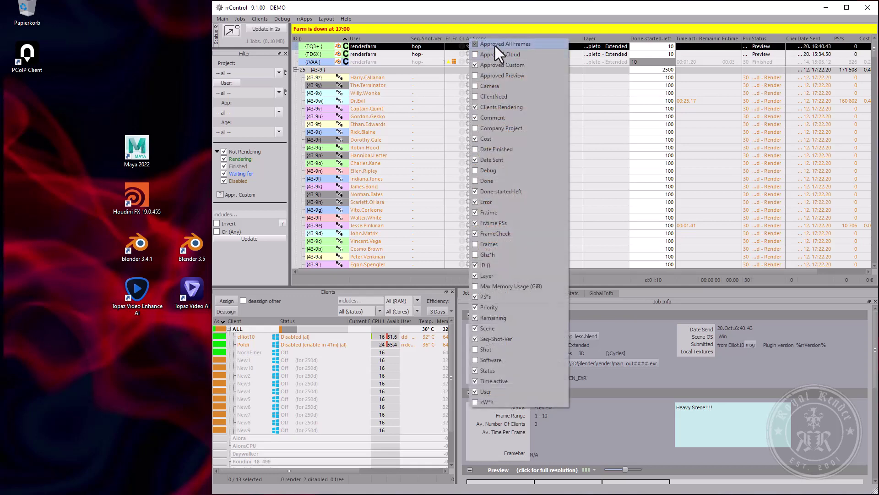
pyautogui.click(529, 46)
pyautogui.click(534, 53)
pyautogui.click(595, 55)
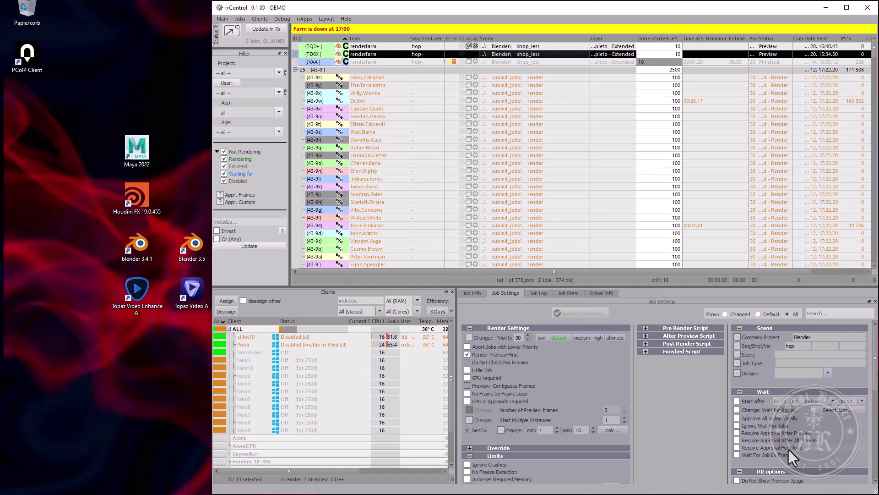
# Approve the custom stage for the jobs from 43-9y through 43-9s in one go
pyautogui.click(502, 85)
pyautogui.keyDown('shift'); pyautogui.click(514, 135); pyautogui.keyUp('shift')
pyautogui.rightClick(532, 97)
pyautogui.moveTo(648, 125)
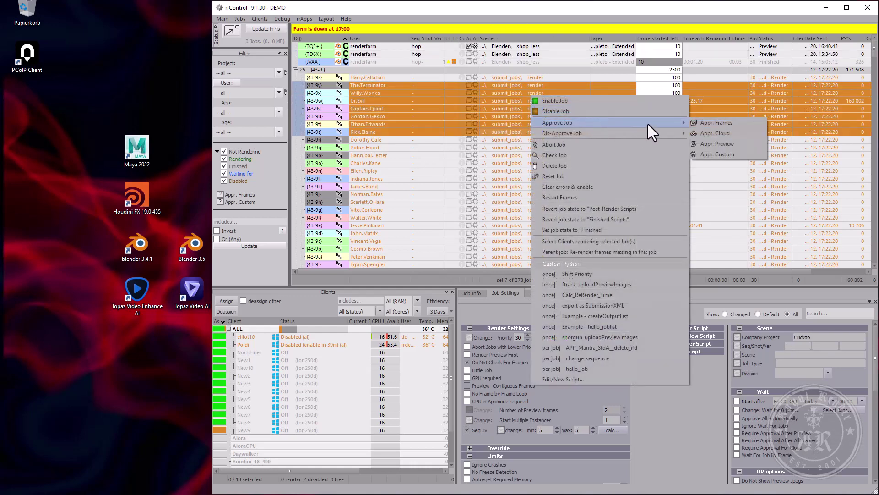
pyautogui.click(739, 154)
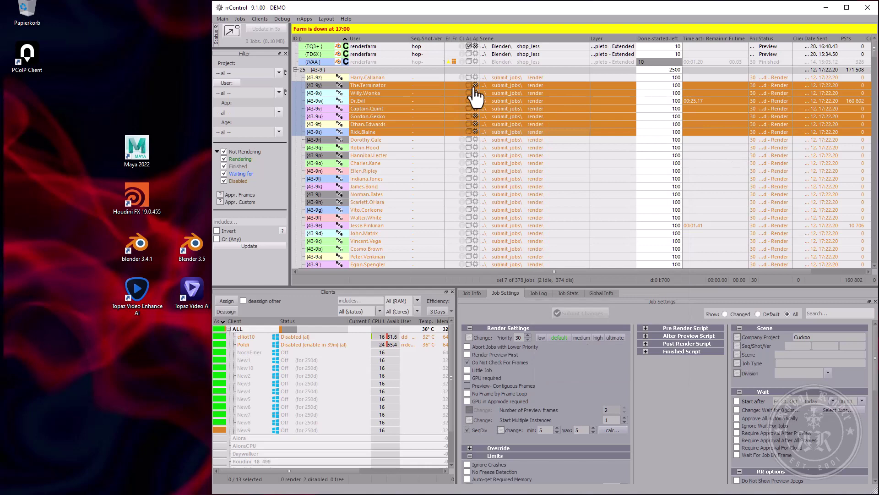
pyautogui.click(503, 83)
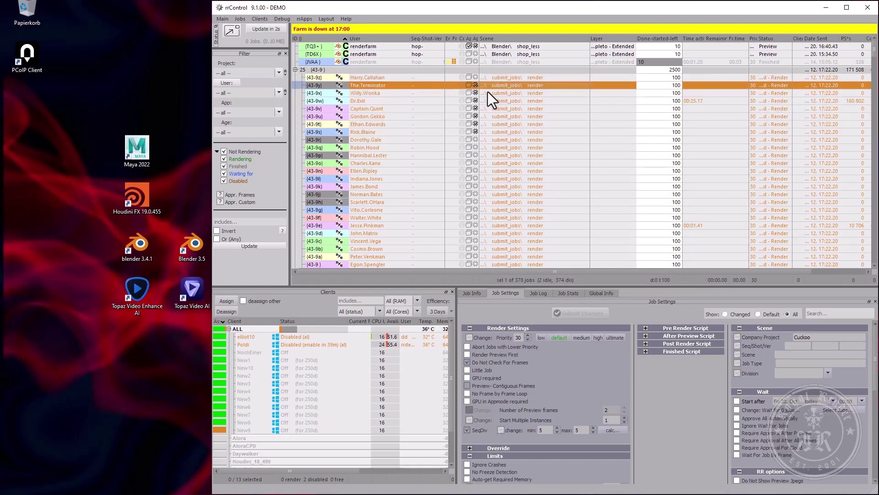
pyautogui.click(504, 77)
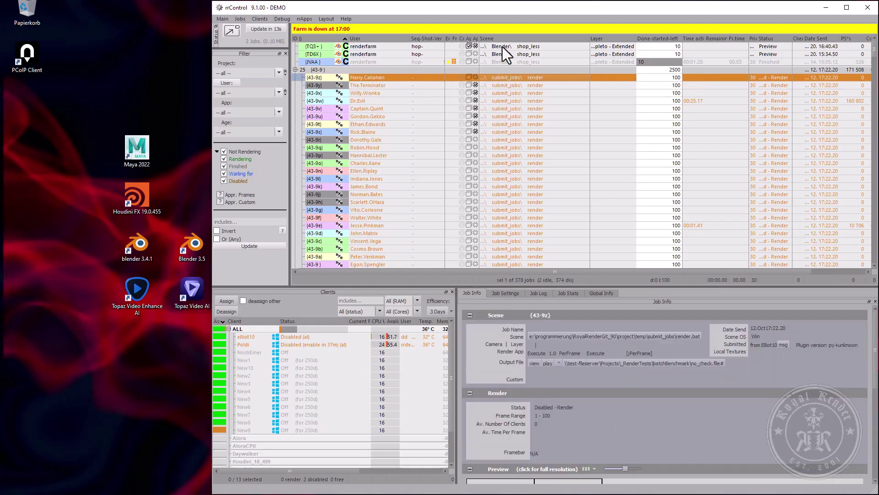
# Add the comment "Frame times!" to the newest shop_less job (TQ3+)
pyautogui.click(502, 46)
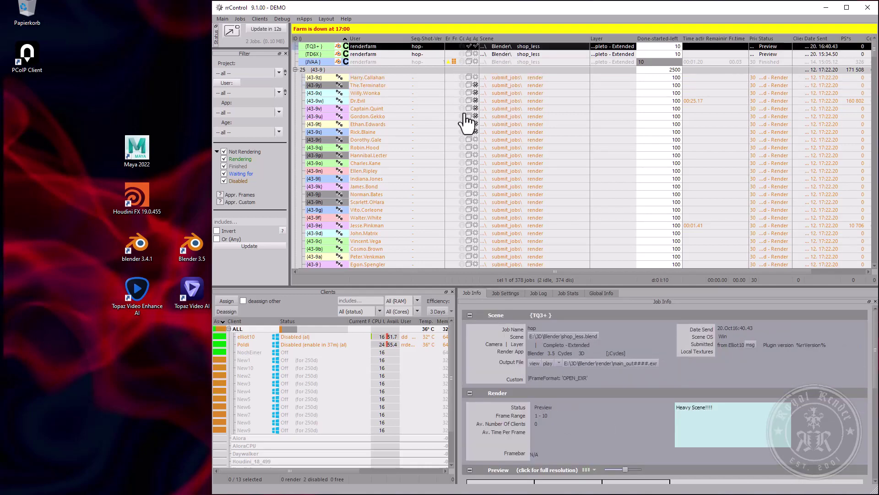
pyautogui.click(463, 47)
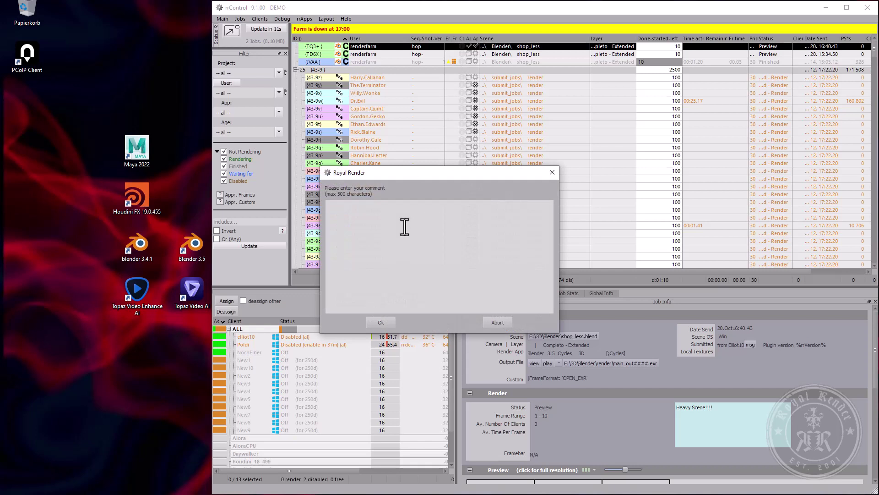
pyautogui.write('Frame time')
pyautogui.write('ss')
pyautogui.press('Return')
pyautogui.click(380, 322)
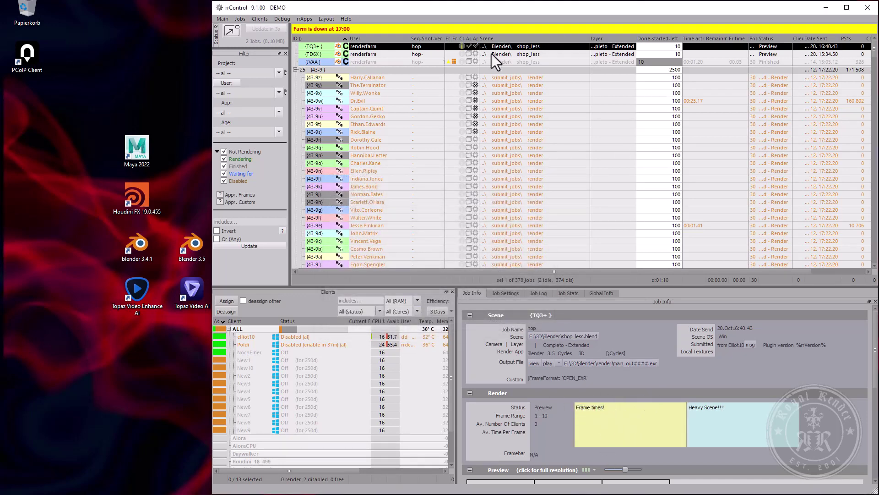
# Add the comment "sffdsfdf" to job 43-9x in the job list
pyautogui.click(469, 93)
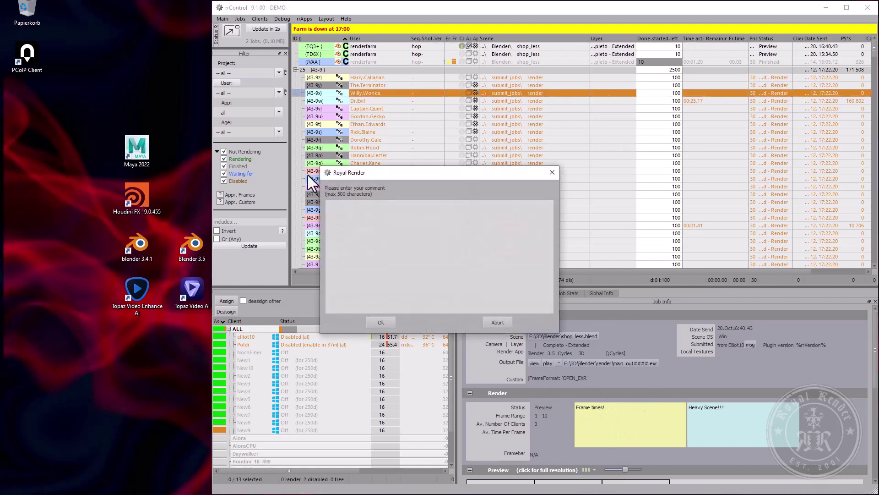
pyautogui.write('sffdsfdf')
pyautogui.click(381, 322)
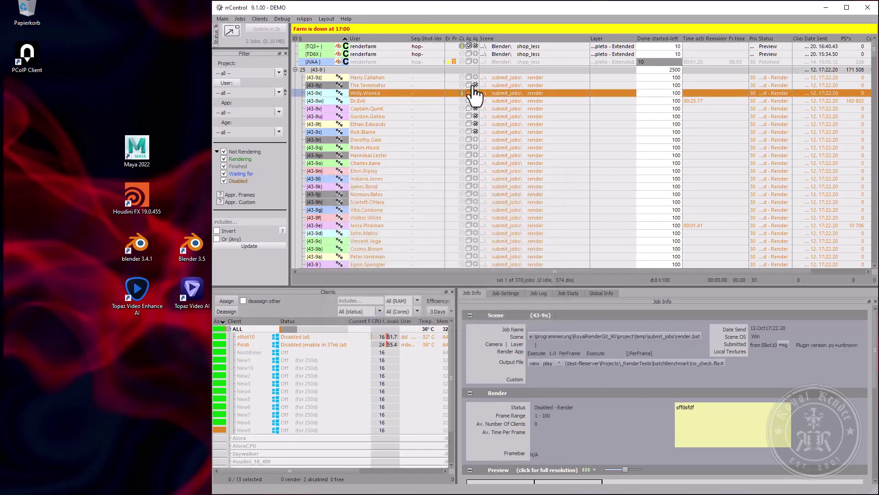
# Select the newest shop_less job (TQ3+) and display its comment directly in the job list
pyautogui.click(504, 48)
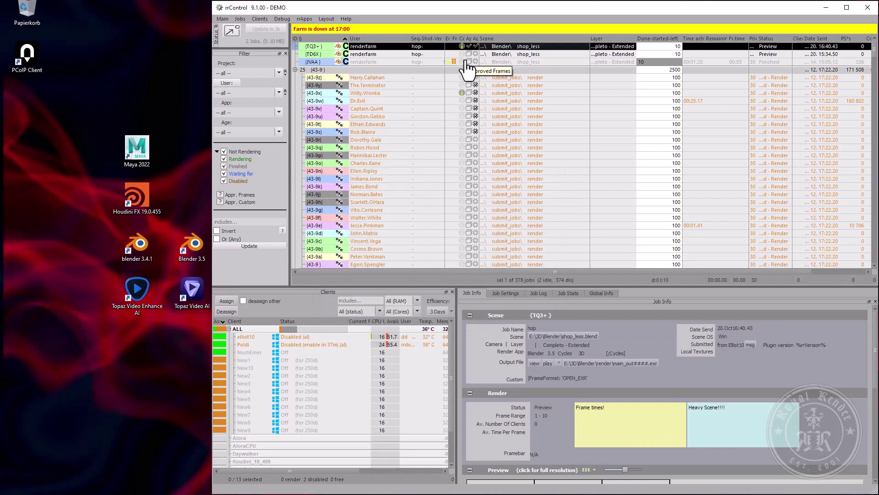
pyautogui.moveTo(462, 50)
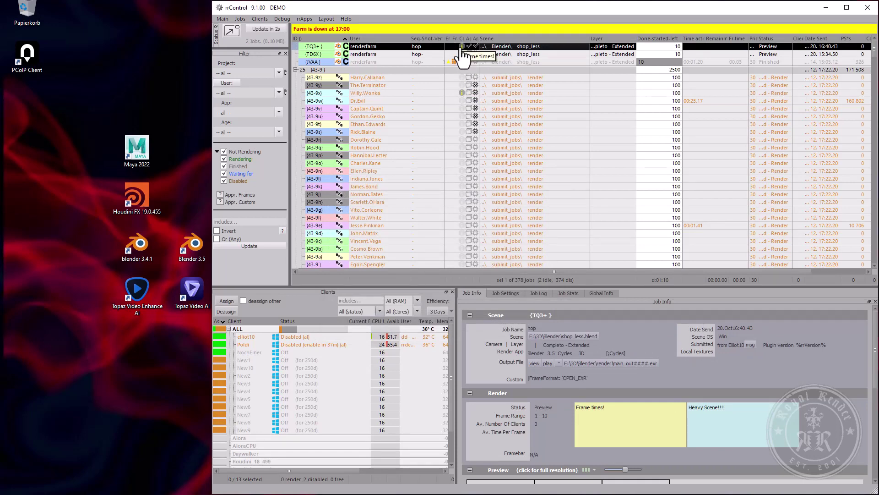
# Select the finished shop_less job (JVAA), enlarge the job info area and open the full-resolution preview of frame 5
pyautogui.click(504, 63)
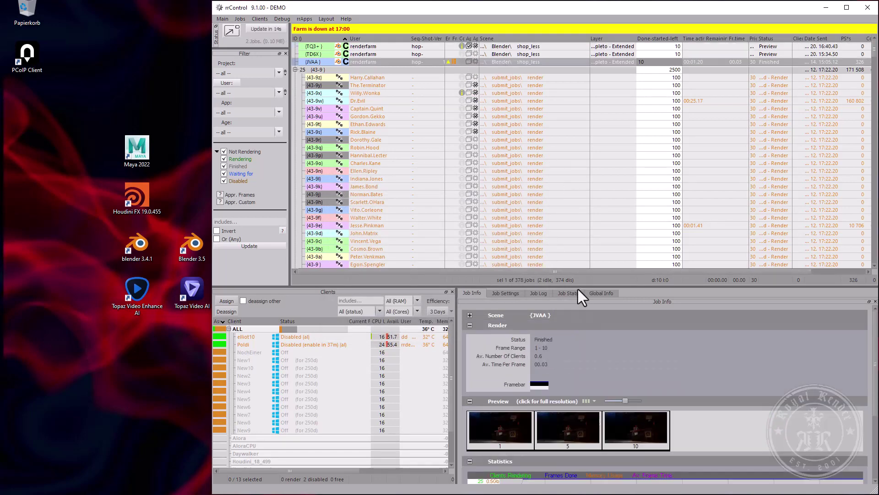
pyautogui.moveTo(577, 287); pyautogui.dragTo(531, 265)
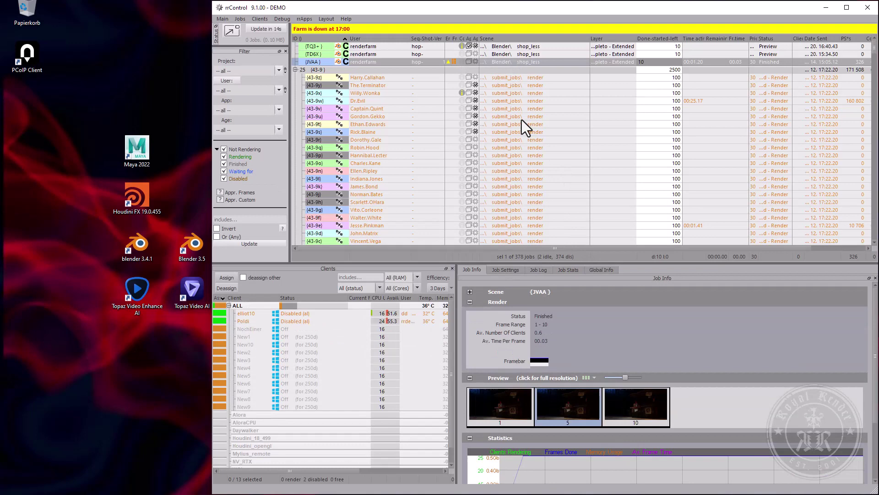
pyautogui.click(505, 53)
pyautogui.click(504, 64)
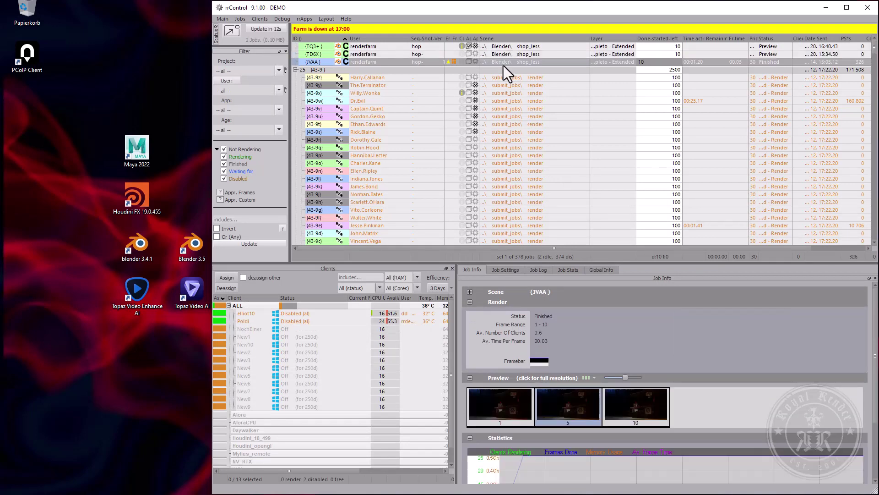
pyautogui.click(564, 400)
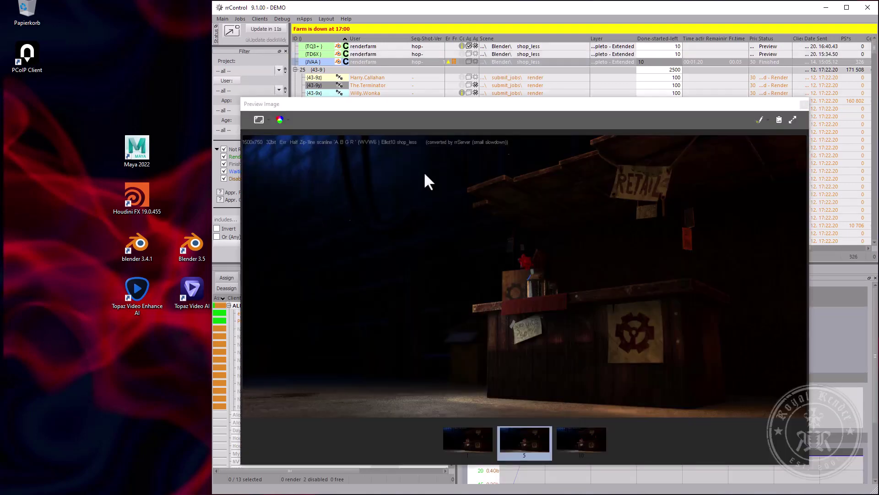
pyautogui.moveTo(548, 99); pyautogui.dragTo(535, 84)
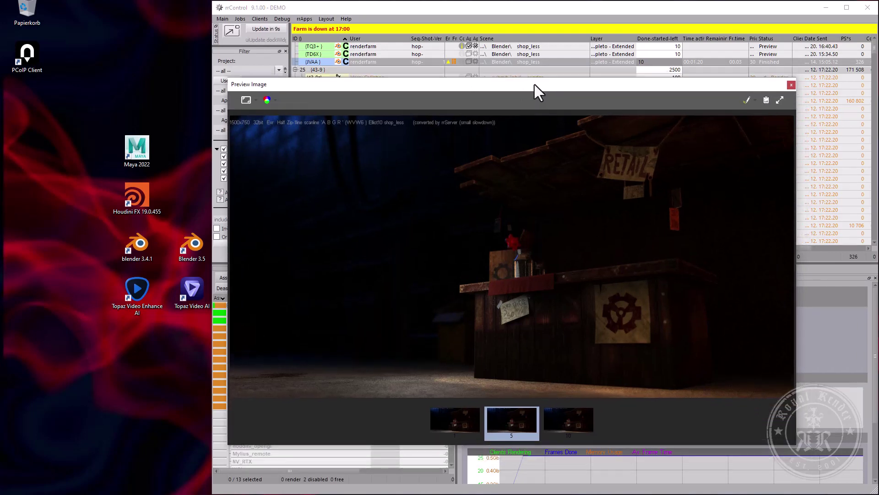
# Outline the dark background area beside the shop stall in frame 5 with a magenta Pen stroke
pyautogui.click(755, 100)
pyautogui.click(755, 114)
pyautogui.moveTo(388, 203)
pyautogui.mouseDown()
pyautogui.moveTo(260, 267)
pyautogui.moveTo(372, 206)
pyautogui.mouseUp()
# Add cyan text notes "DARK" inside the magenta outline and "this too" over the shop counter, and close the preview
pyautogui.click(755, 101)
pyautogui.click(746, 121)
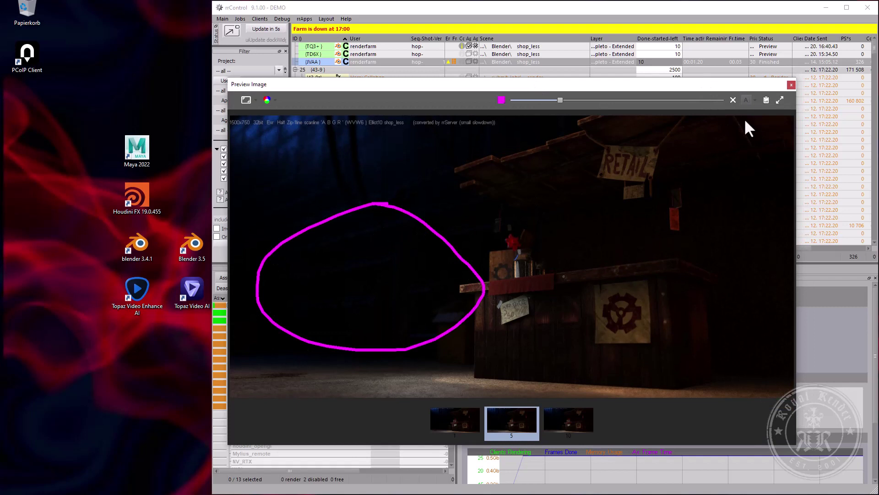
pyautogui.click(502, 100)
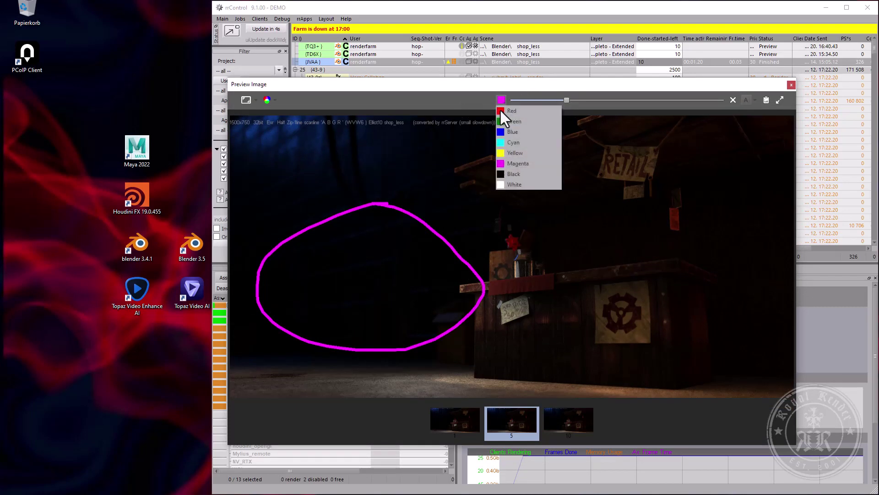
pyautogui.click(510, 146)
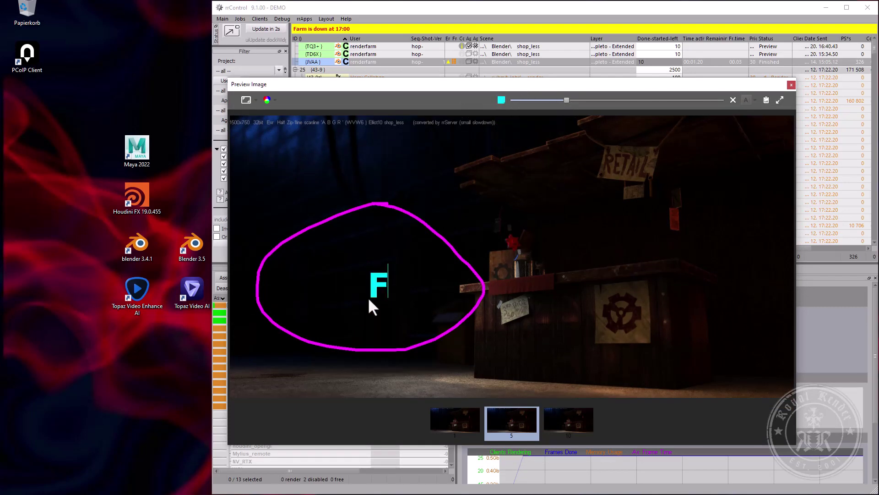
pyautogui.press('BackSpace')
pyautogui.write('DARK')
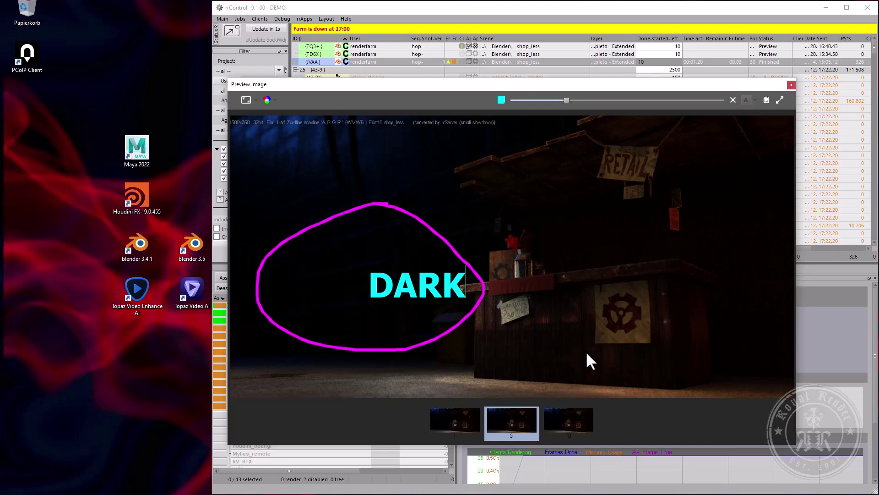
pyautogui.click(586, 354)
pyautogui.write('this too')
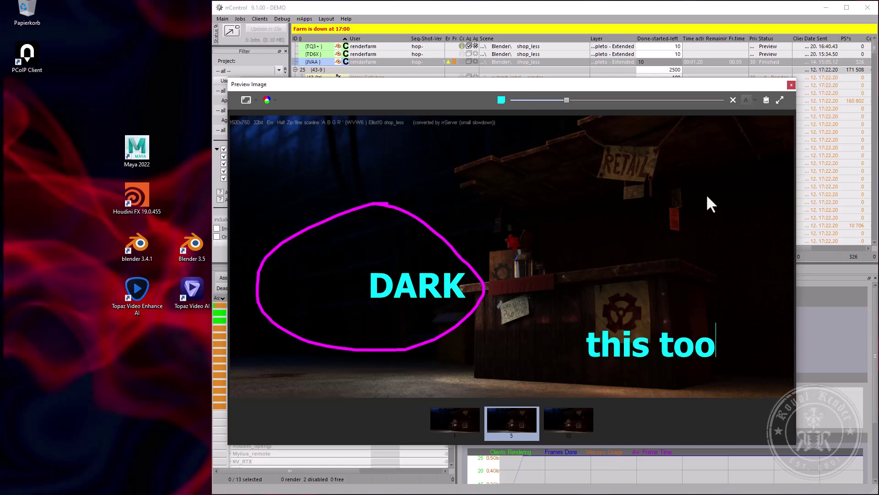
pyautogui.click(576, 213)
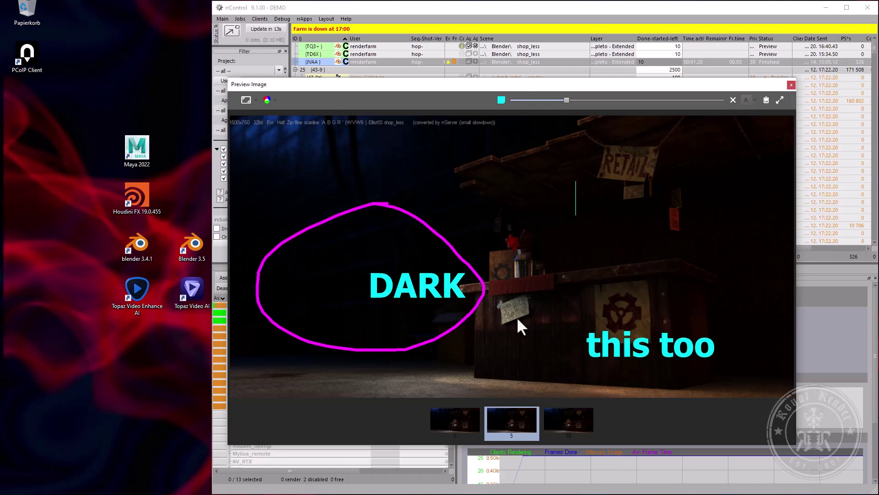
pyautogui.click(789, 85)
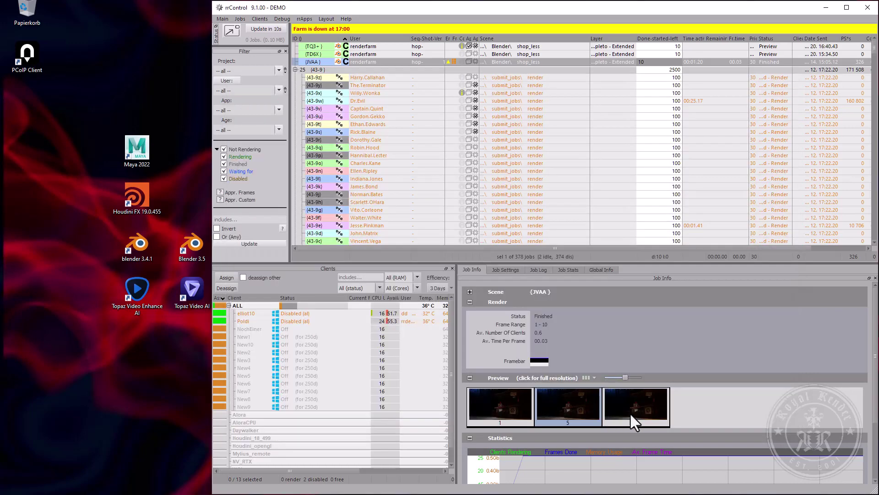
# Reopen the annotated preview of frame 5, copy its image and paste it into the body of a new Outlook email
pyautogui.click(536, 55)
pyautogui.click(537, 61)
pyautogui.click(569, 406)
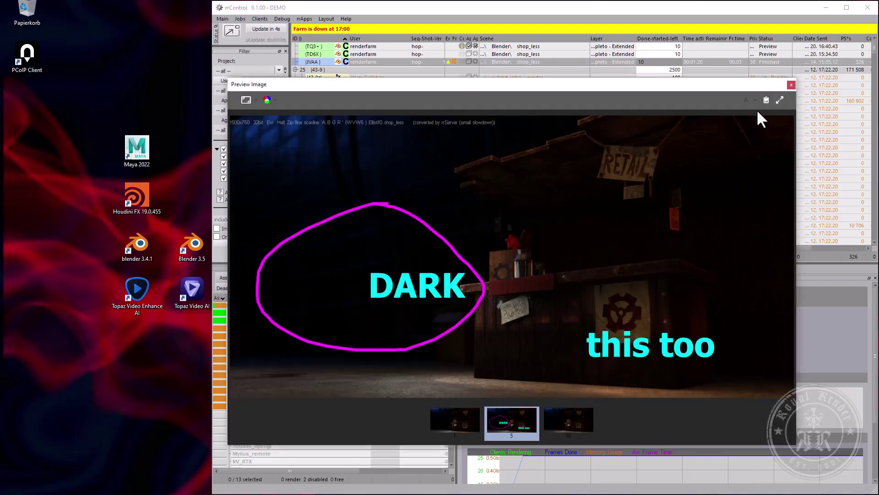
pyautogui.click(765, 100)
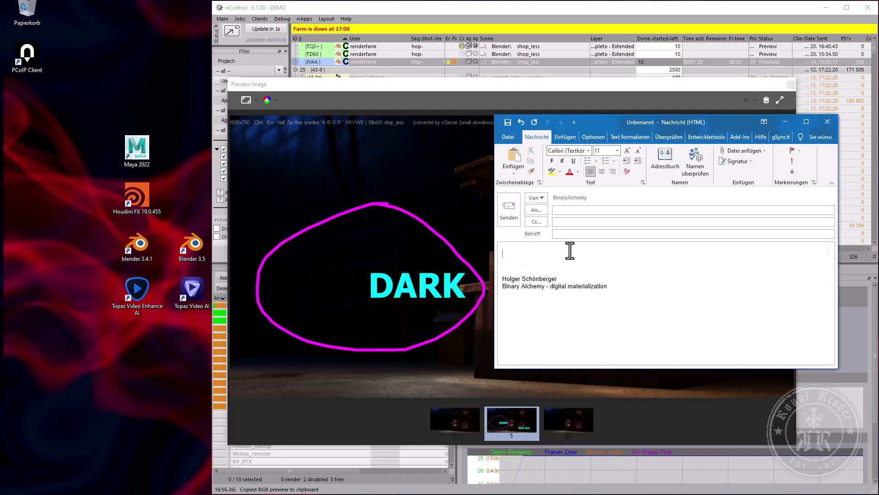
pyautogui.hotkey('ctrl', 'v')
pyautogui.scroll(5, 641, 276)
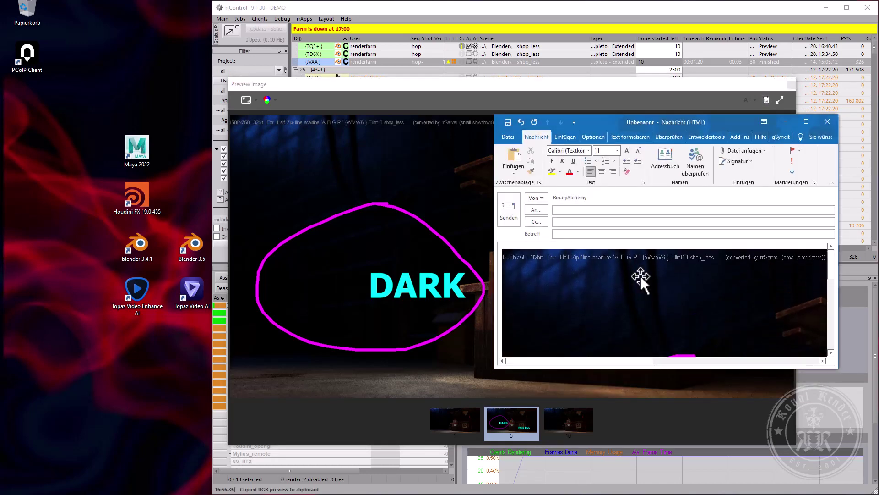
# Return to the frame 5 preview in rrControl, clear all annotations and close the preview
pyautogui.click(757, 88)
pyautogui.click(754, 99)
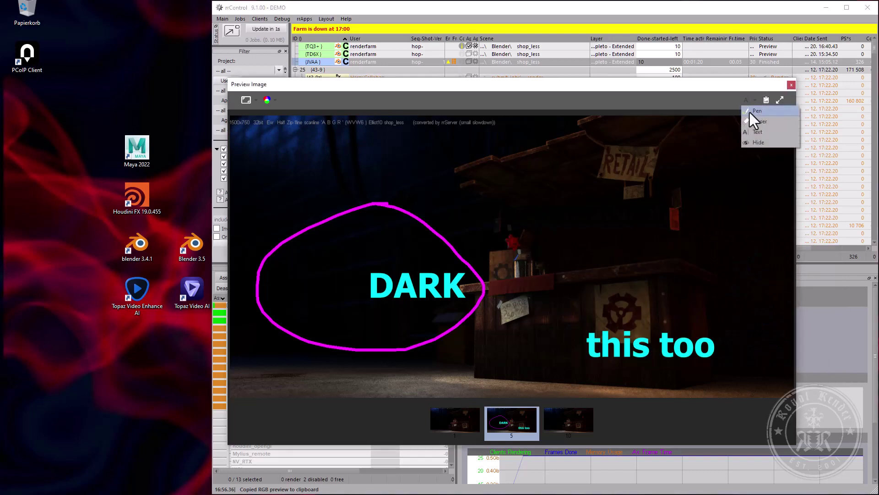
pyautogui.click(757, 112)
pyautogui.click(732, 100)
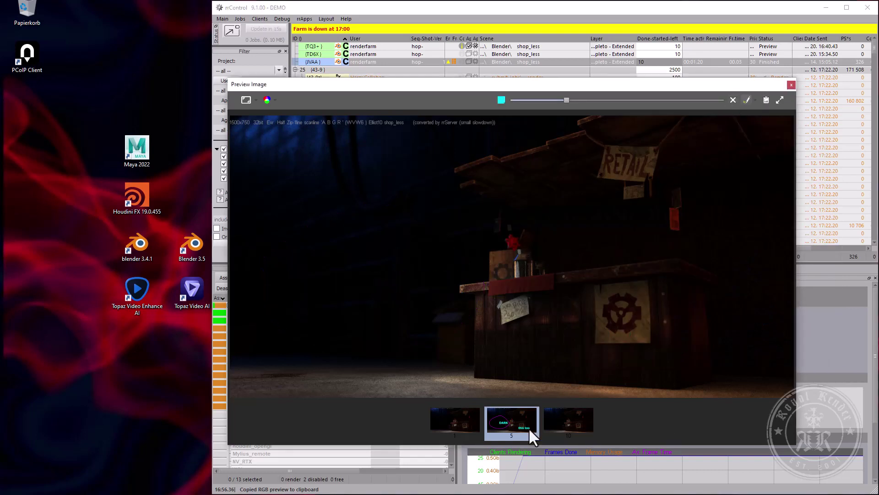
pyautogui.click(791, 86)
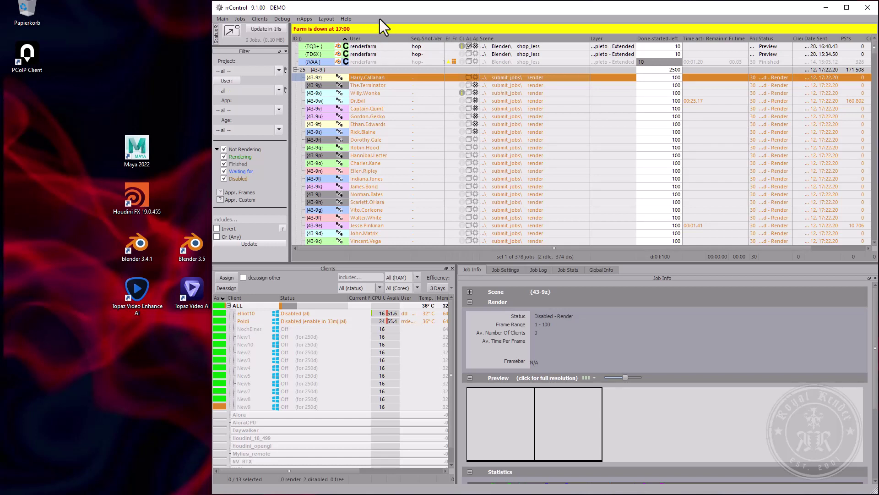
pyautogui.click(405, 95)
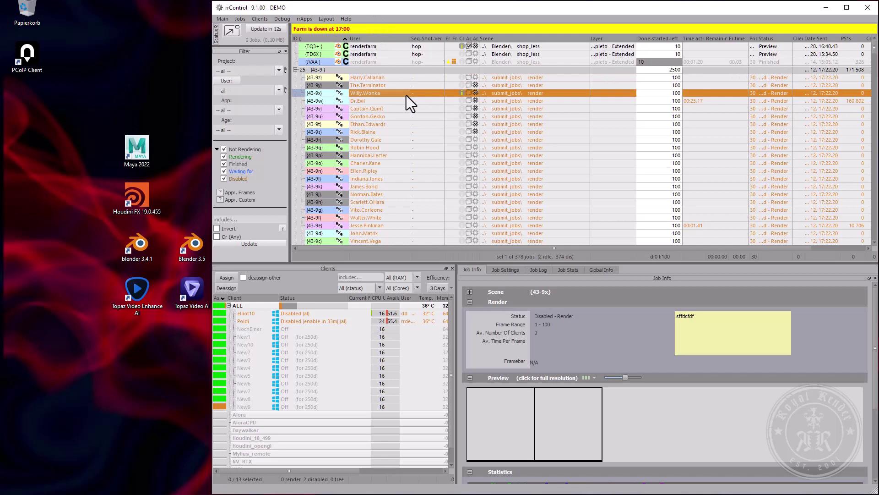
pyautogui.click(260, 221)
pyautogui.write('duso')
pyautogui.press('BackSpace')
pyautogui.press('BackSpace')
pyautogui.press('BackSpace')
pyautogui.press('BackSpace')
pyautogui.press('BackSpace')
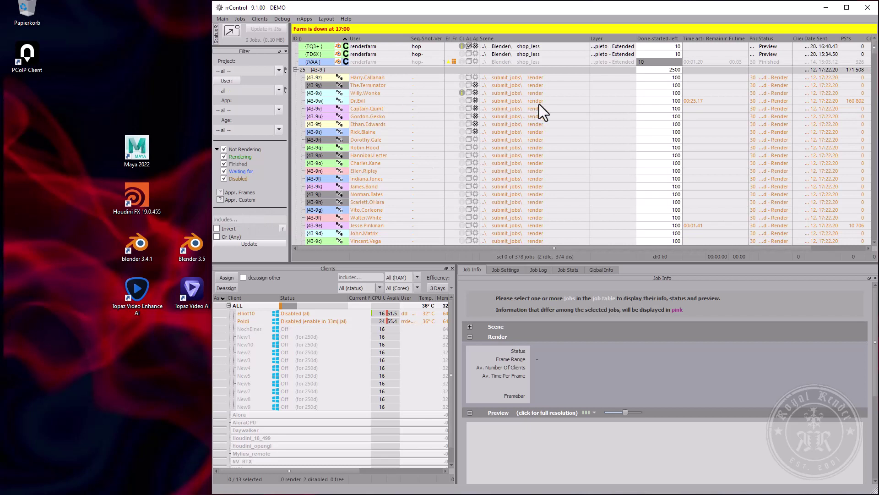
# Filter the job list by the first user matching "cl", and reset the user filter to all
pyautogui.click(234, 90)
pyautogui.write('cl')
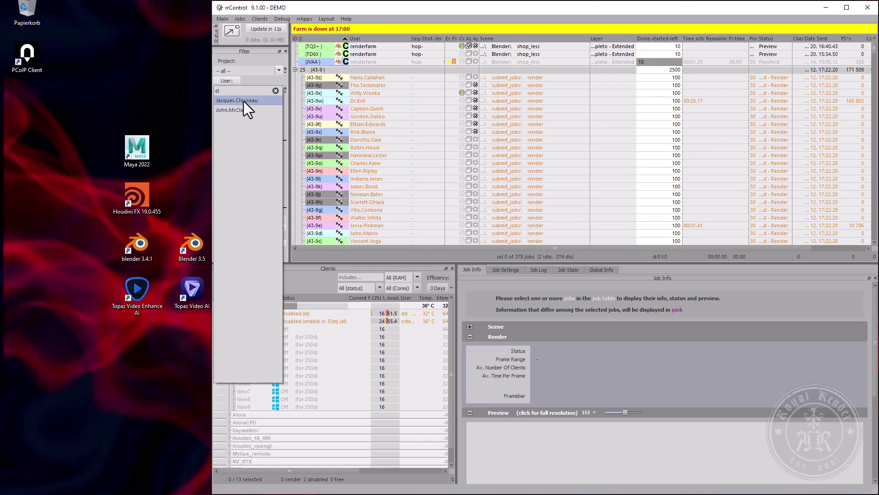
pyautogui.click(243, 101)
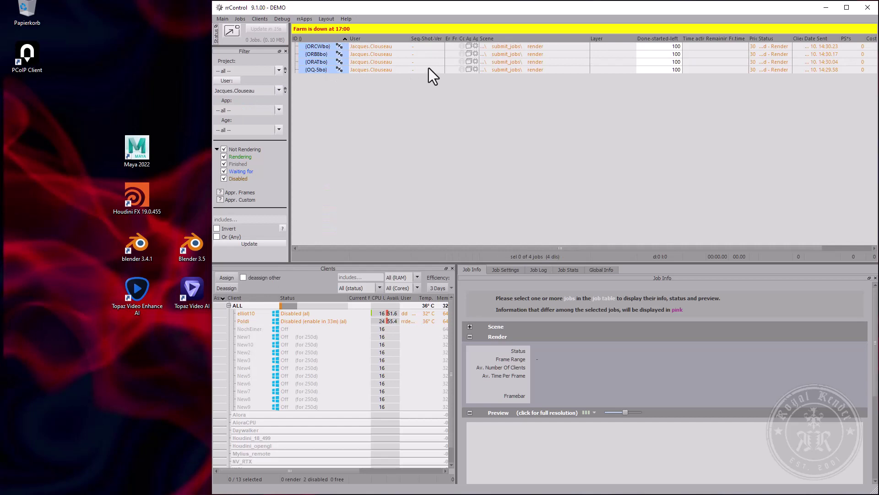
pyautogui.click(234, 82)
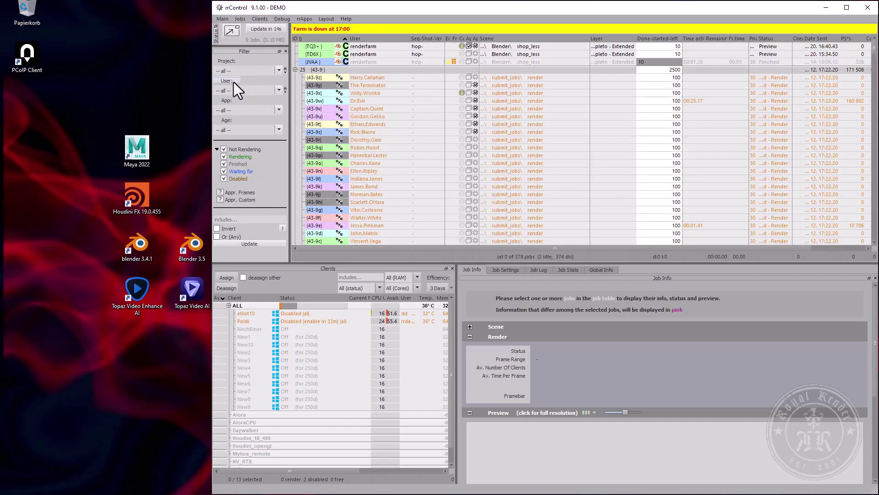
# Select the finished shop_less job (JVAA) and examine the long numeric ID noted in Notepad++
pyautogui.click(503, 62)
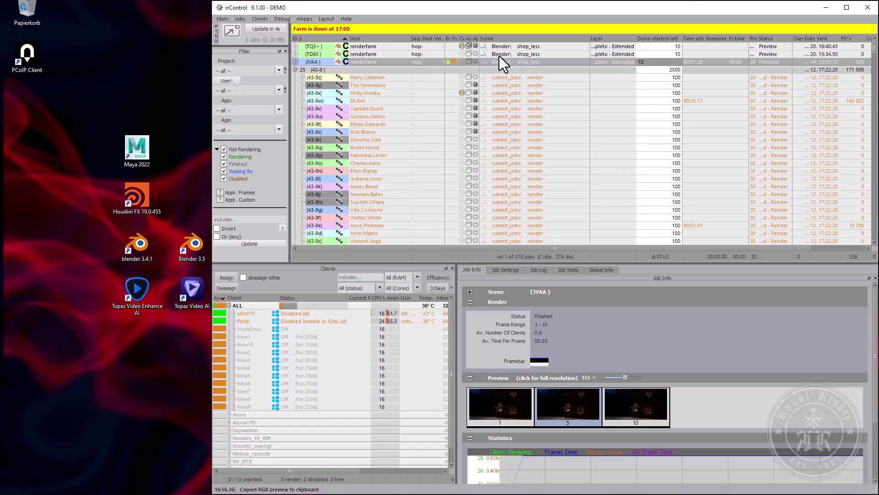
pyautogui.click(683, 474)
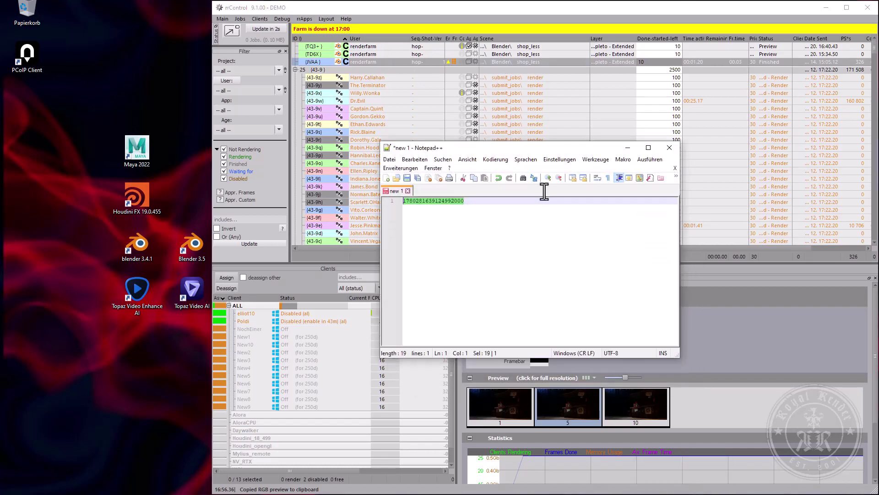
pyautogui.click(457, 201)
pyautogui.moveTo(486, 202); pyautogui.dragTo(387, 202)
pyautogui.doubleClick(431, 201)
pyautogui.click(464, 204)
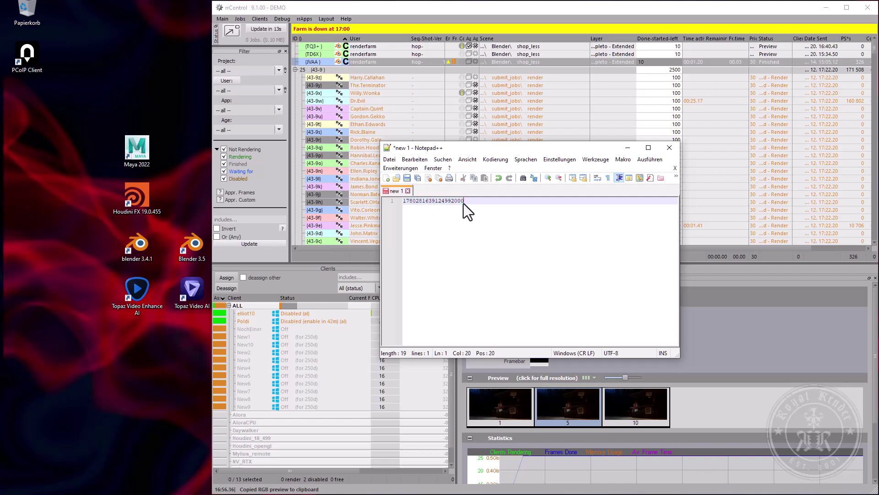
pyautogui.click(627, 147)
# Switch to the remote rrControl session with the blank Outlook email and write "Please check tq3+" in the message body
pyautogui.hotkey('alt', 'Tab')
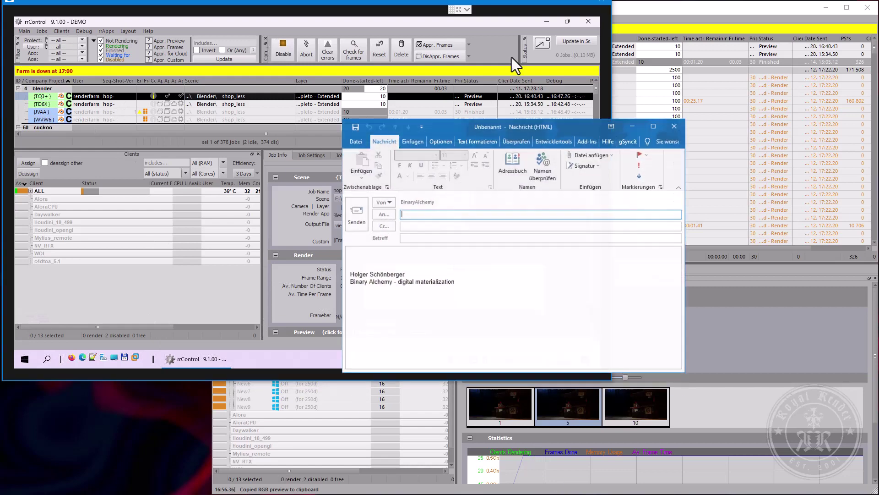
pyautogui.moveTo(466, 110)
pyautogui.mouseDown()
pyautogui.moveTo(596, 58)
pyautogui.moveTo(443, 109)
pyautogui.moveTo(455, 111)
pyautogui.mouseUp()
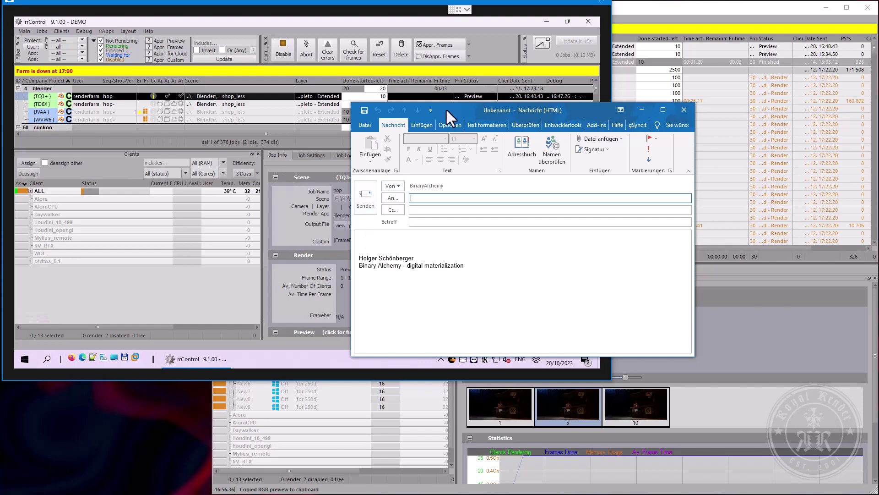
pyautogui.moveTo(446, 108); pyautogui.dragTo(205, 77)
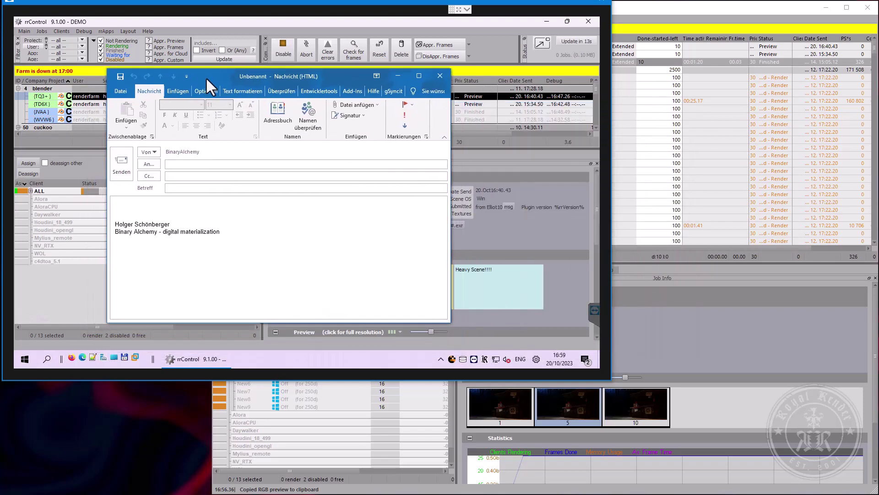
pyautogui.click(151, 204)
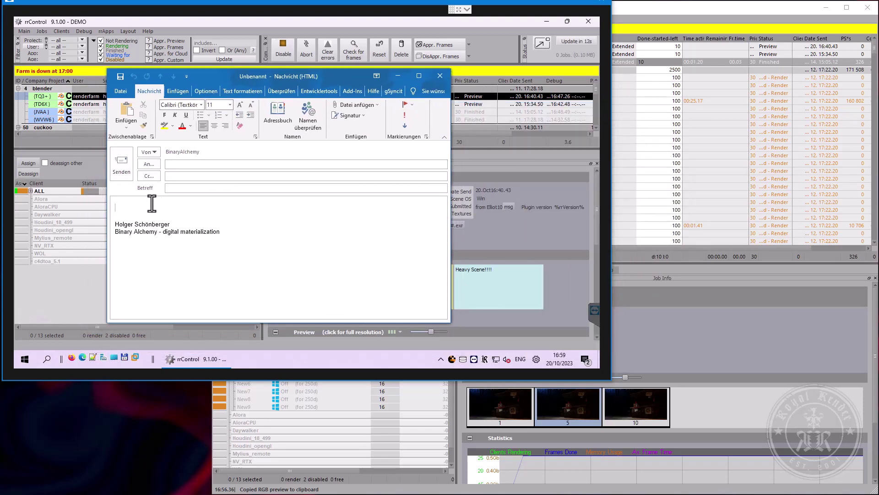
pyautogui.write('Please che')
pyautogui.write('ck ')
pyautogui.write('t')
pyautogui.write('o')
pyautogui.write('3+')
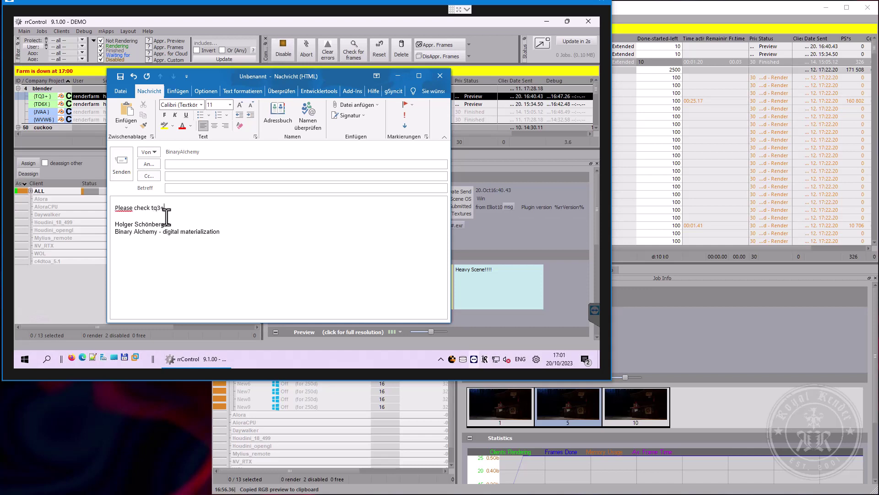
# Filter the rrControl job list by the short ID tq3+ taken from the email's message text
pyautogui.hotkey('ctrl', 'shift', 'Left')
pyautogui.hotkey('ctrl', 'shift', 'Left')
pyautogui.hotkey('ctrl', 'shift', 'Left')
pyautogui.hotkey('ctrl', 'shift', 'Right')
pyautogui.click(402, 76)
pyautogui.click(717, 9)
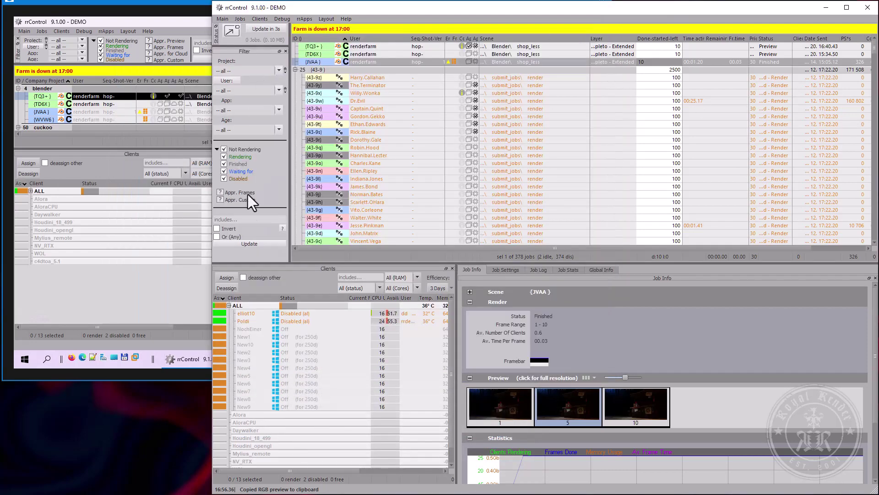
pyautogui.click(244, 221)
pyautogui.hotkey('ctrl', 'v')
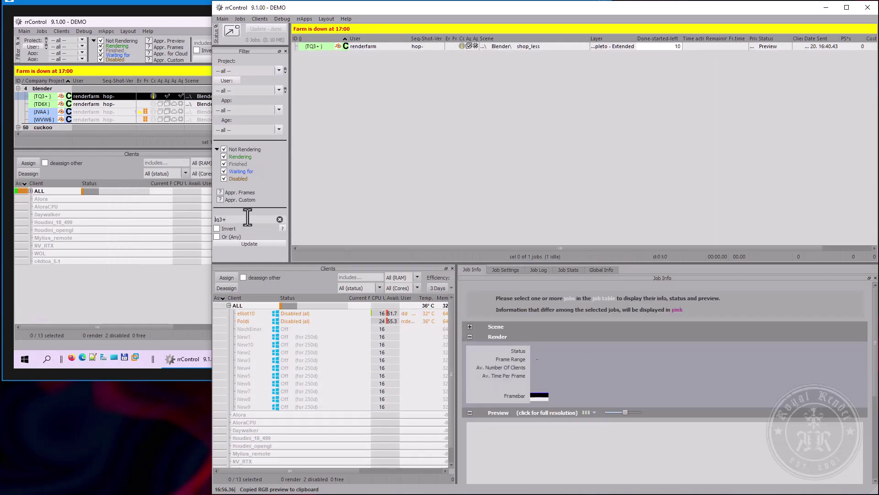
# Put an opening brace before the ID in the keyword filter, and clear the filter
pyautogui.write('{')
pyautogui.doubleClick(248, 218)
pyautogui.click(279, 219)
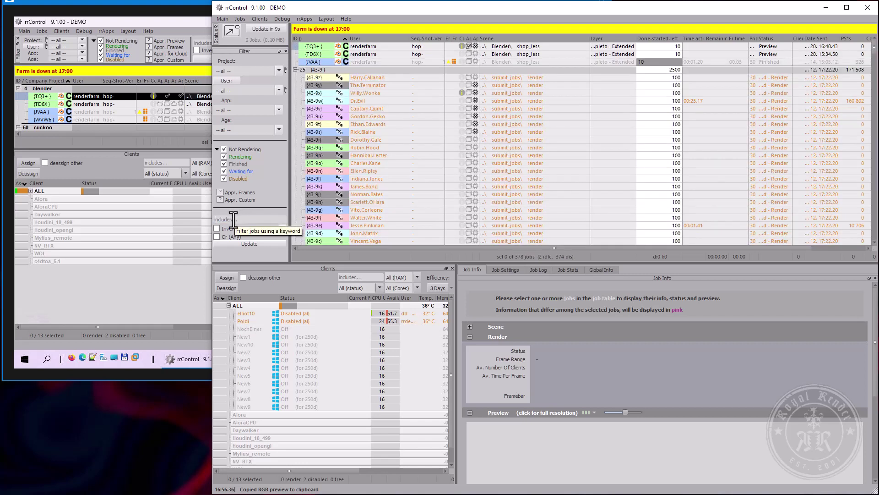
# Select the disabled render job {43-9y} and copy its short ID
pyautogui.click(378, 86)
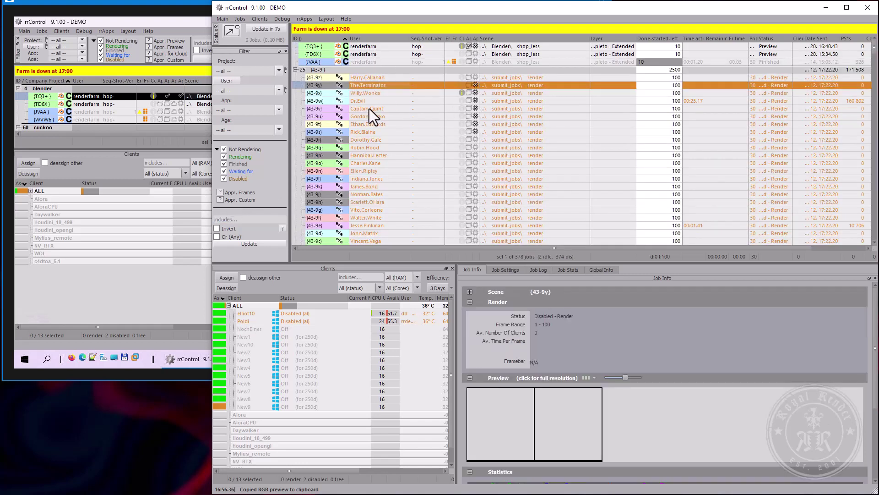
pyautogui.rightClick(314, 85)
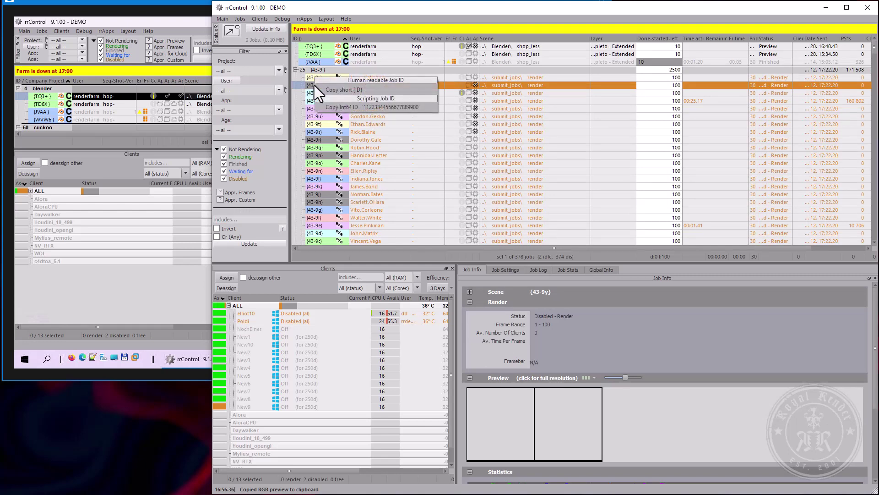
pyautogui.click(356, 90)
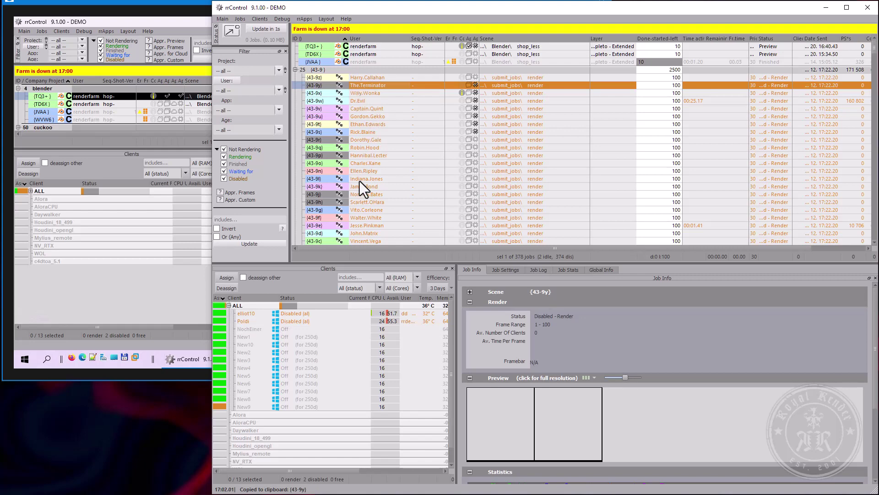
# Add jobs {43-9u}, {43-9h}, {43-9n} and {43-9s} to the selection and copy the short IDs of all five jobs
pyautogui.keyDown('ctrl'); pyautogui.click(371, 116); pyautogui.keyUp('ctrl')
pyautogui.keyDown('ctrl'); pyautogui.click(376, 202); pyautogui.keyUp('ctrl')
pyautogui.keyDown('ctrl'); pyautogui.click(368, 171); pyautogui.keyUp('ctrl')
pyautogui.keyDown('ctrl'); pyautogui.click(389, 132); pyautogui.keyUp('ctrl')
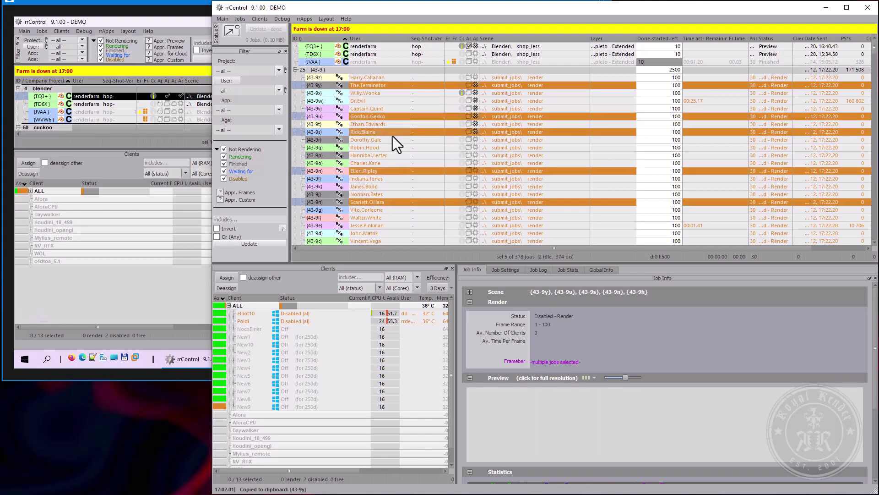
pyautogui.rightClick(312, 133)
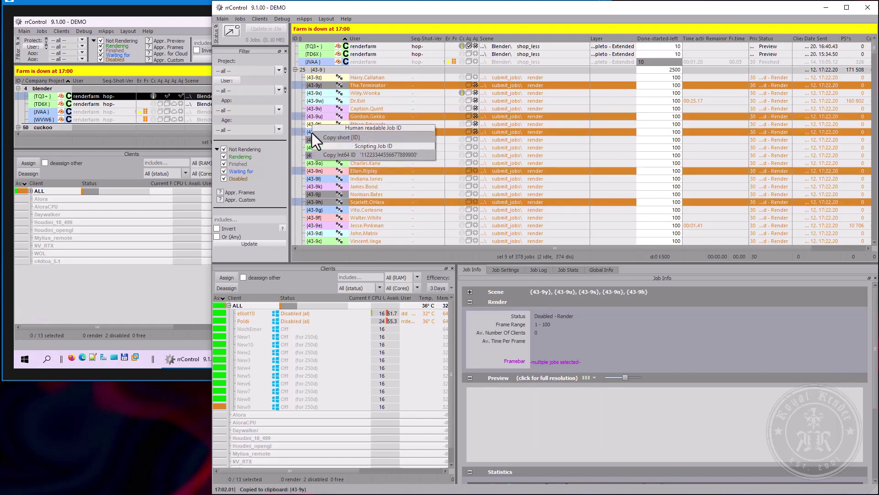
pyautogui.click(351, 136)
# Switch to the Outlook email and replace its message text with the copied job IDs, adding blank lines above the signature
pyautogui.hotkey('alt', 'Tab')
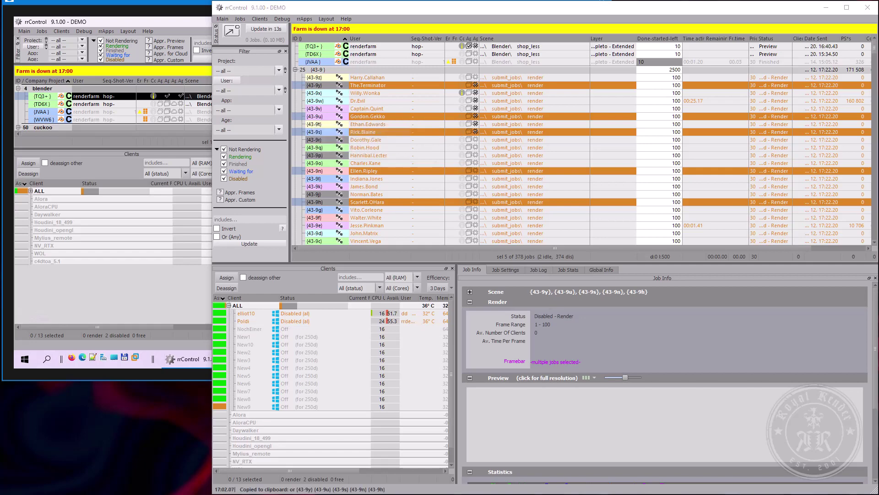
pyautogui.tripleClick(120, 208)
pyautogui.hotkey('ctrl', 'v')
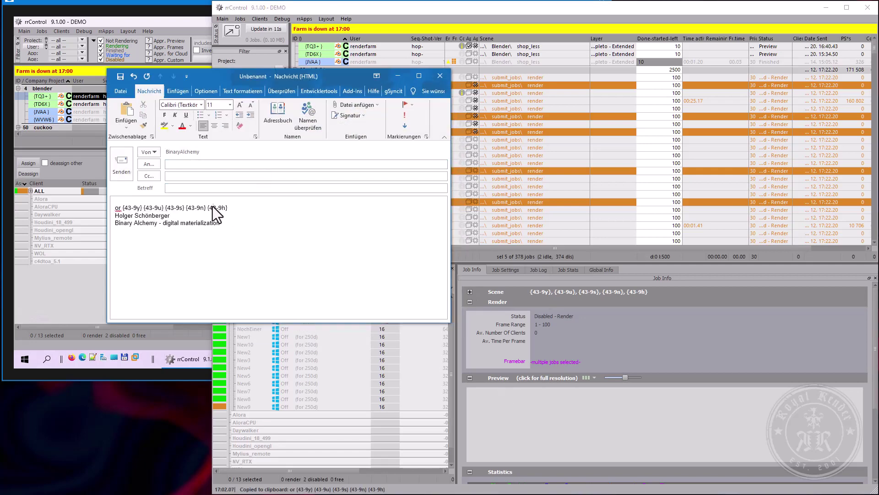
pyautogui.press('Return')
pyautogui.press('Return')
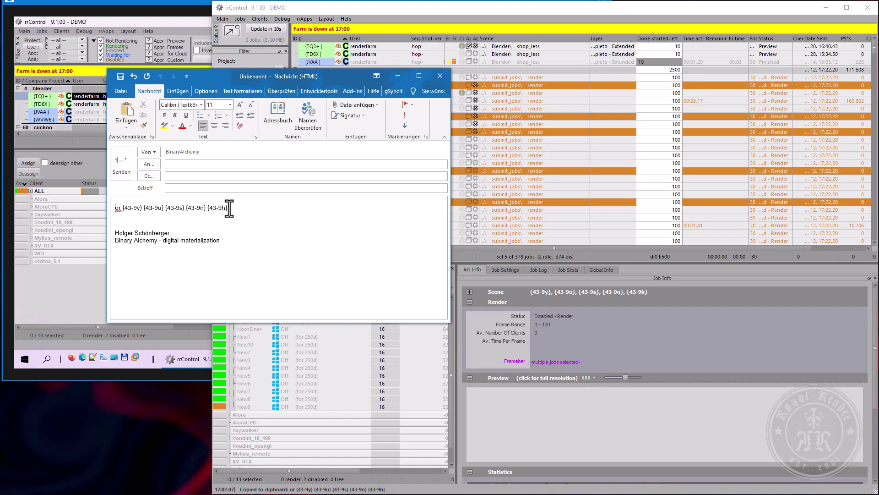
# Highlight the leading "or" and the complete line of job IDs in the email body
pyautogui.hotkey('shift', 'Right')
pyautogui.hotkey('shift', 'Right')
pyautogui.hotkey('shift', 'Right')
pyautogui.hotkey('shift', 'Right')
pyautogui.hotkey('shift', 'Left')
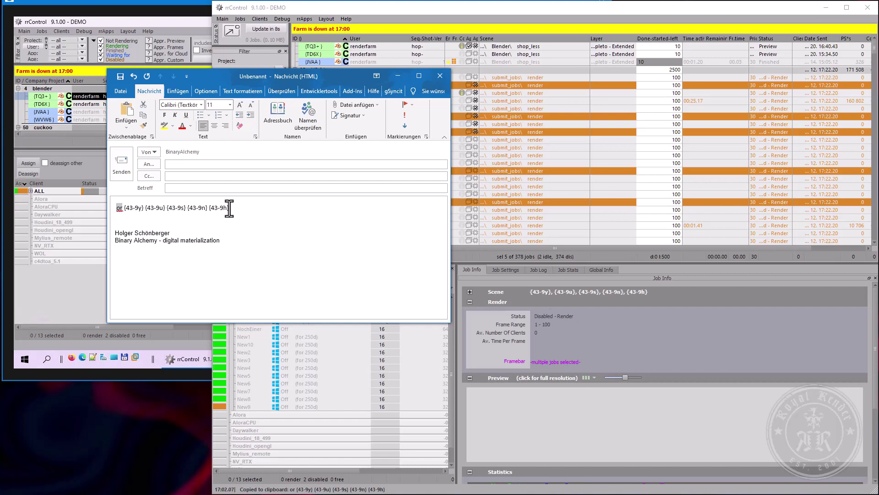
pyautogui.tripleClick(229, 208)
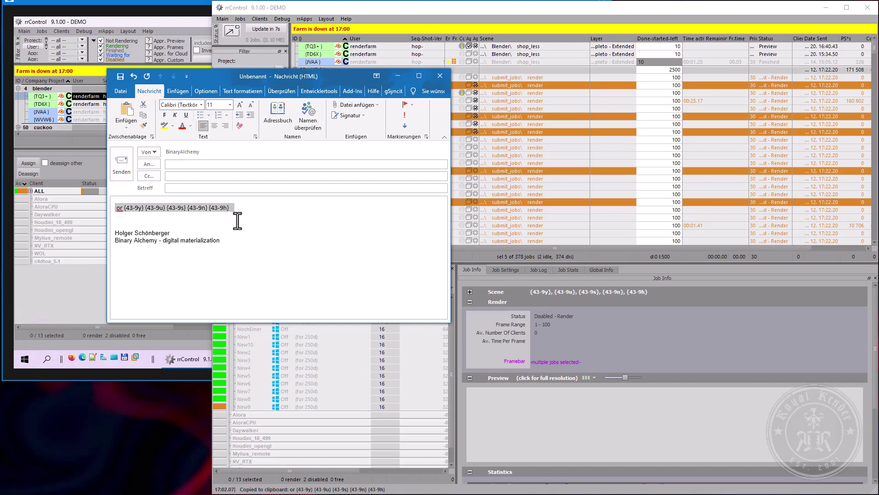
# Move the email window lower, filter the rrControl job list by its line of job IDs, and clear the keyword filter
pyautogui.moveTo(326, 73); pyautogui.dragTo(331, 227)
pyautogui.click(389, 18)
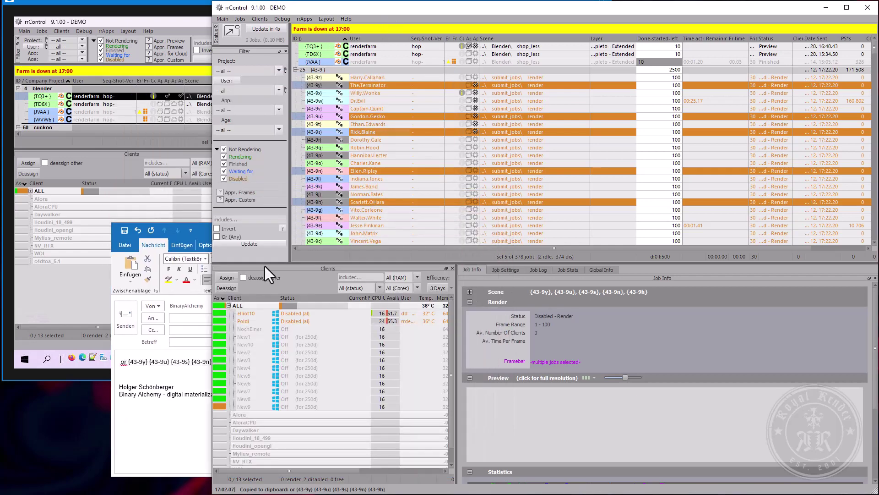
pyautogui.click(225, 236)
pyautogui.click(167, 363)
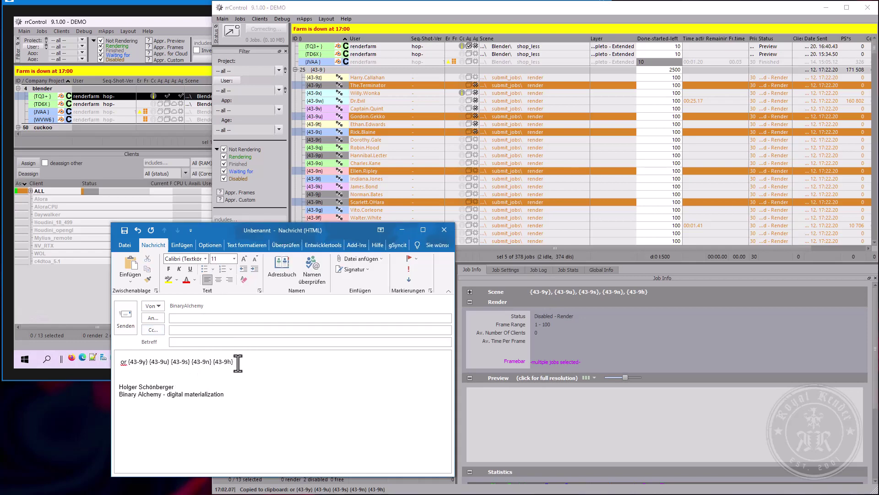
pyautogui.moveTo(237, 363); pyautogui.dragTo(116, 362)
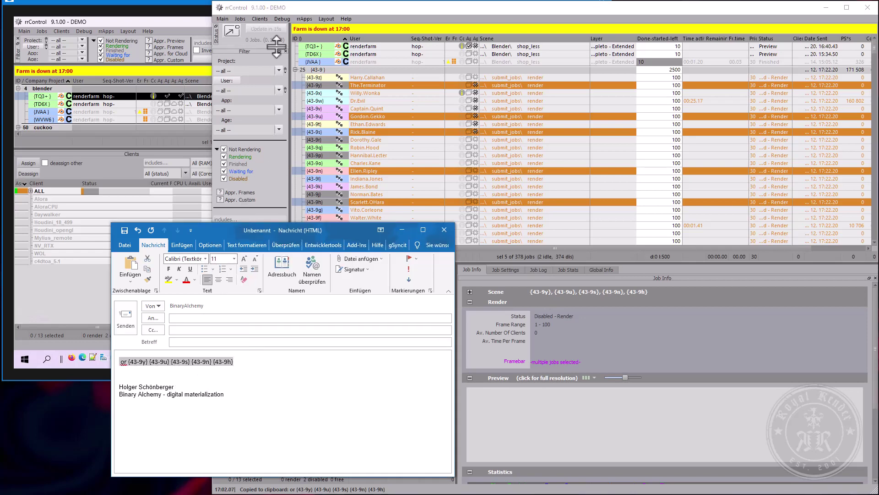
pyautogui.click(314, 10)
pyautogui.click(250, 219)
pyautogui.hotkey('ctrl', 'v')
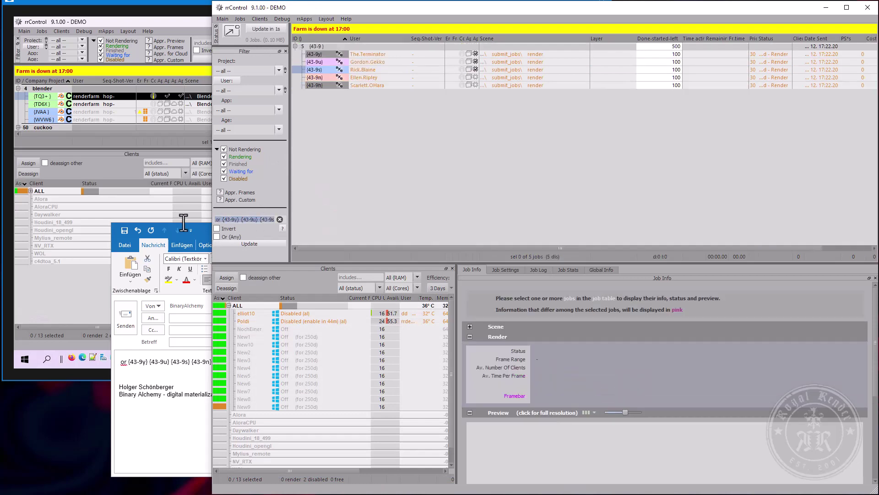
pyautogui.click(279, 219)
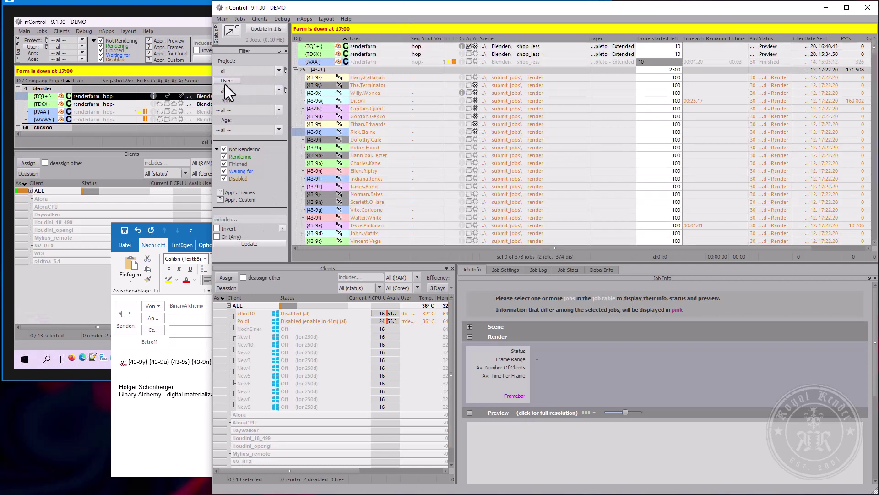
# Filter the job list by the user renderfarm
pyautogui.click(246, 90)
pyautogui.write('render')
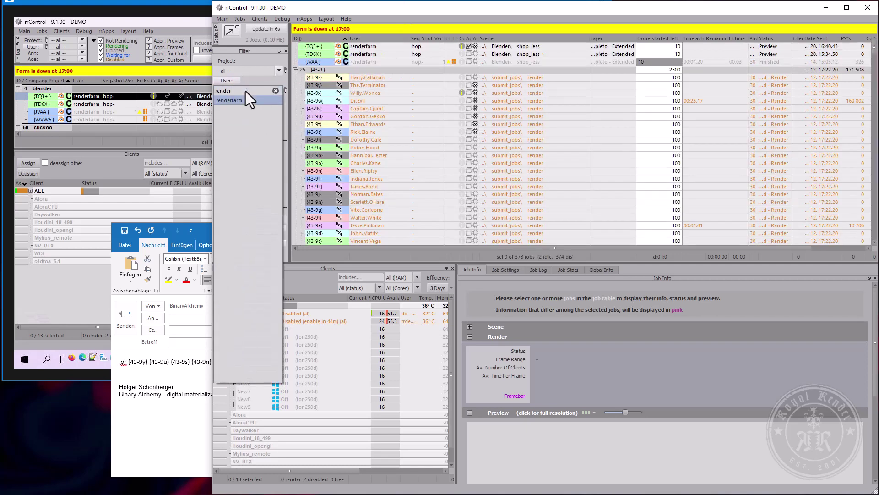
pyautogui.press('Return')
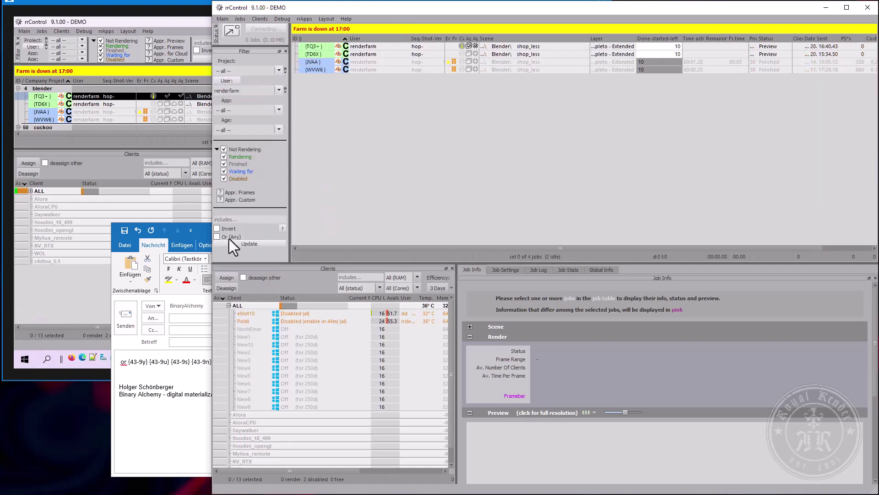
# Apply the copied job IDs as keyword filter and agree to change the current filter so all matching jobs are included
pyautogui.click(236, 220)
pyautogui.hotkey('ctrl', 'v')
pyautogui.press('Return')
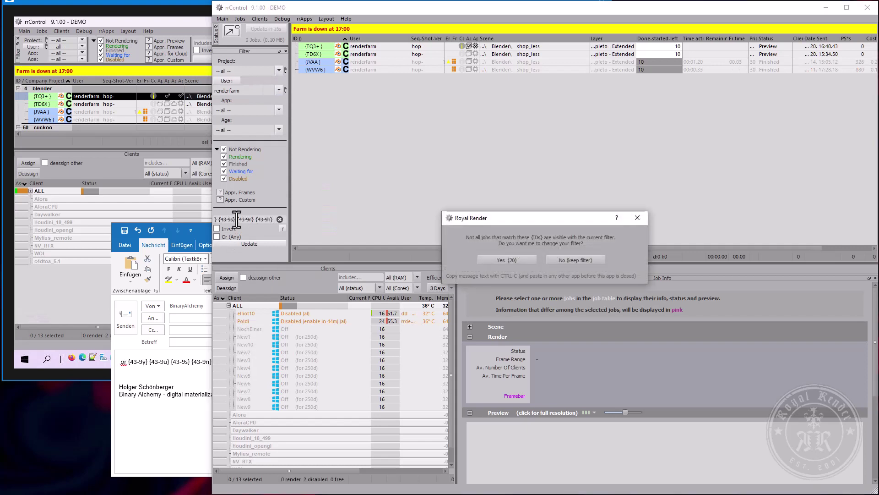
pyautogui.click(506, 260)
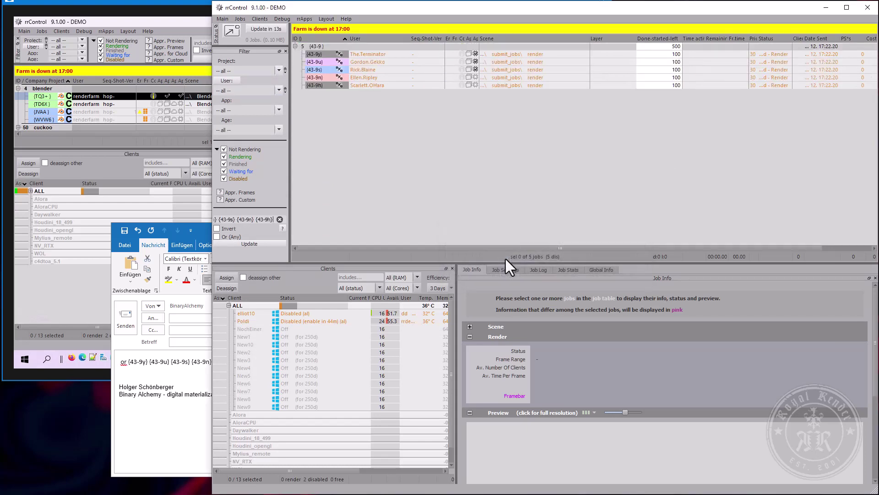
# Set the user filter from the selected job {43-9y}, and clear the keyword filter
pyautogui.click(384, 53)
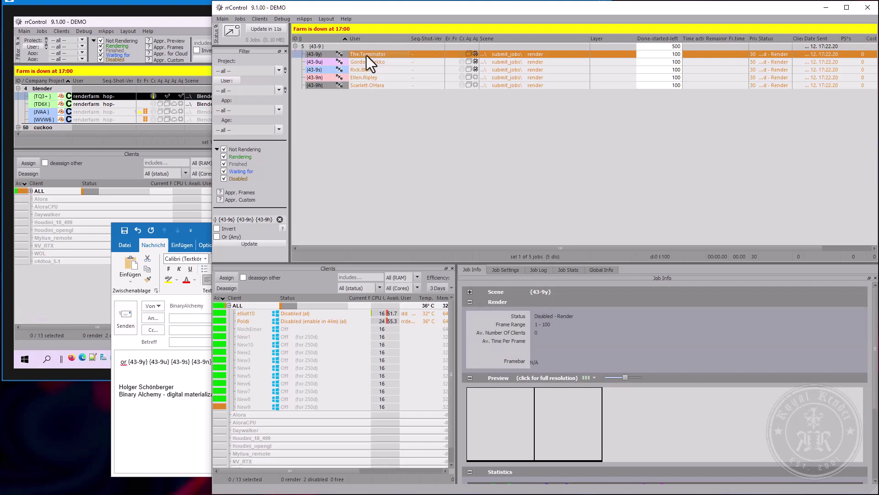
pyautogui.click(285, 90)
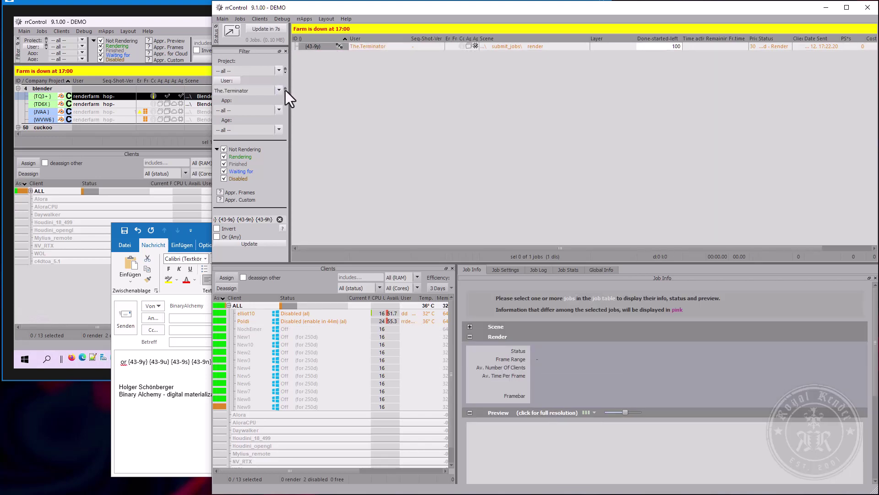
pyautogui.click(280, 220)
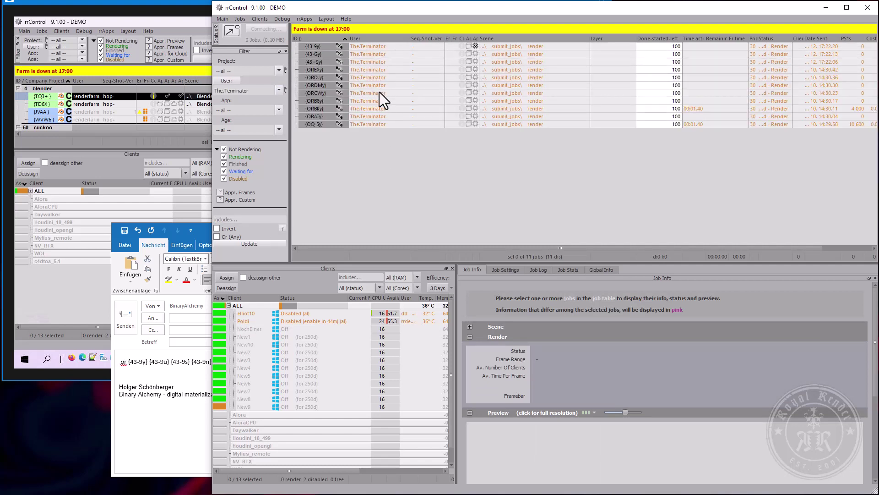
# Set the project filter from the selected job {OREXy}, and reset the user filter to all
pyautogui.click(384, 69)
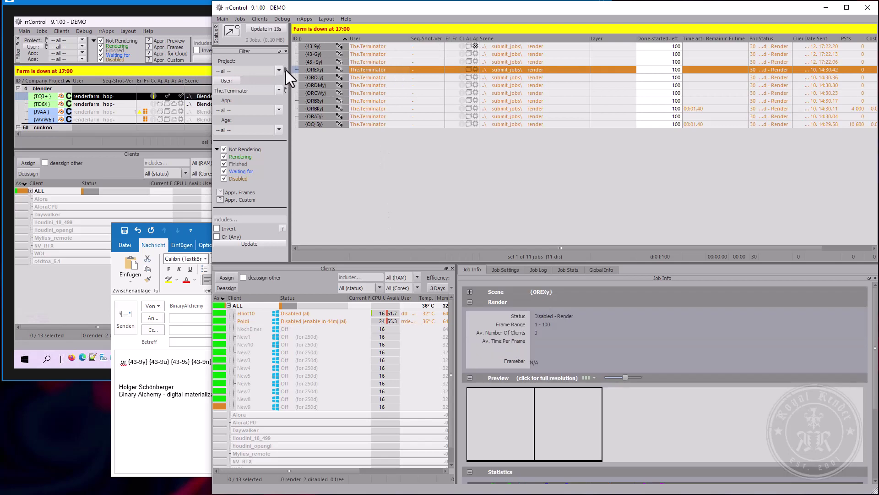
pyautogui.click(286, 70)
pyautogui.click(224, 80)
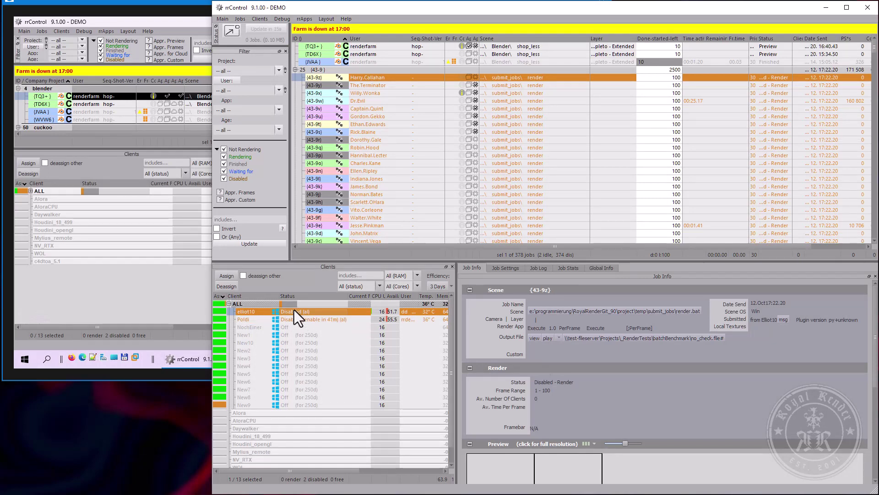
# Start a message to the submitting machine of job {43-9z}, enter the test text "asddsdsadasdas", and discard the message
pyautogui.click(563, 86)
pyautogui.click(549, 77)
pyautogui.click(781, 320)
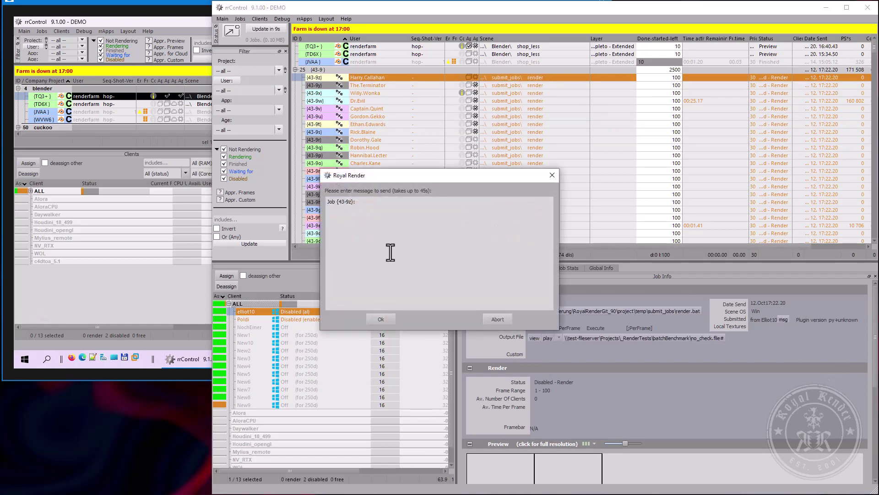
pyautogui.write('asddsdsadasdas')
pyautogui.tripleClick(335, 201)
pyautogui.click(491, 317)
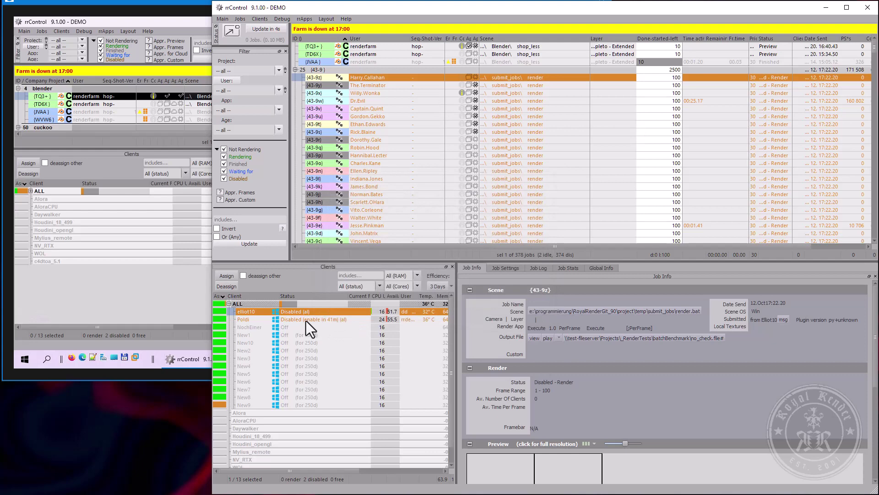
# Select the client Poldi, and copy the short IDs of jobs {43-9y}, {43-9v} and {43-9p}
pyautogui.click(309, 320)
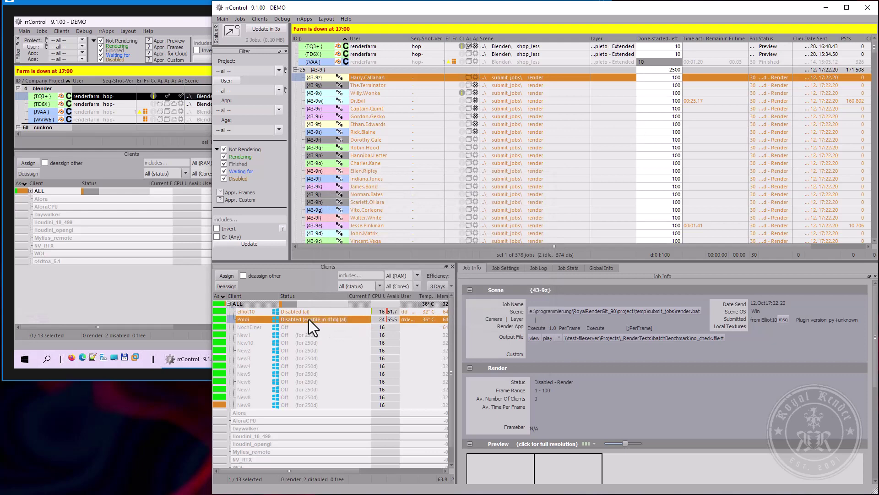
pyautogui.click(380, 109)
pyautogui.click(378, 86)
pyautogui.keyDown('ctrl'); pyautogui.click(377, 109); pyautogui.keyUp('ctrl')
pyautogui.keyDown('ctrl'); pyautogui.click(369, 156); pyautogui.keyUp('ctrl')
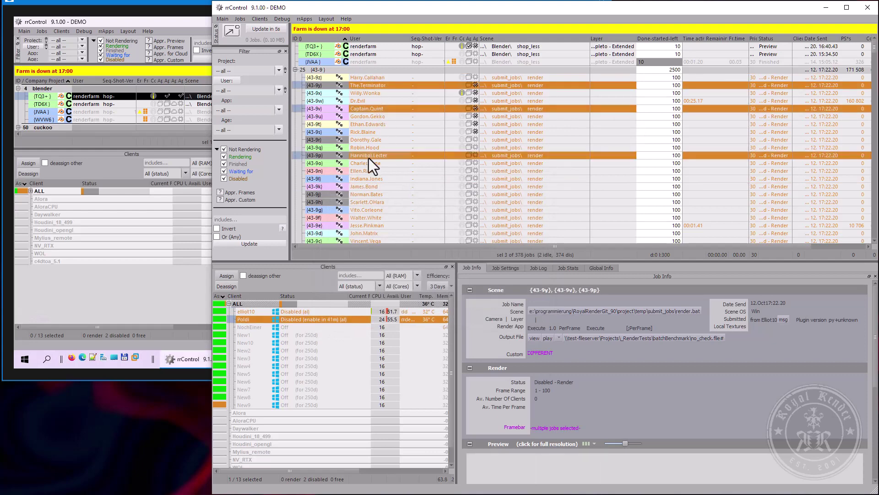
pyautogui.rightClick(320, 155)
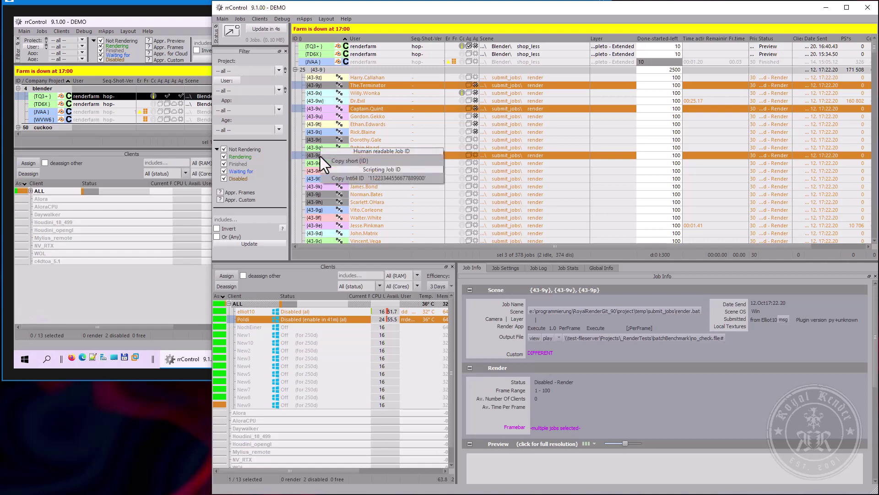
pyautogui.click(376, 161)
# Send the client Poldi a message containing the copied filter text "or {43-9y} {43-9v} {43-9p}"
pyautogui.rightClick(304, 320)
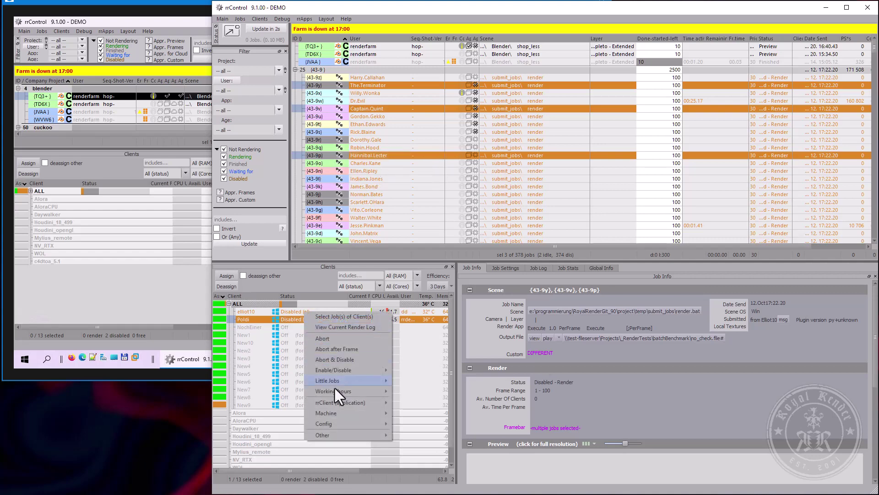
pyautogui.moveTo(347, 436)
pyautogui.click(465, 433)
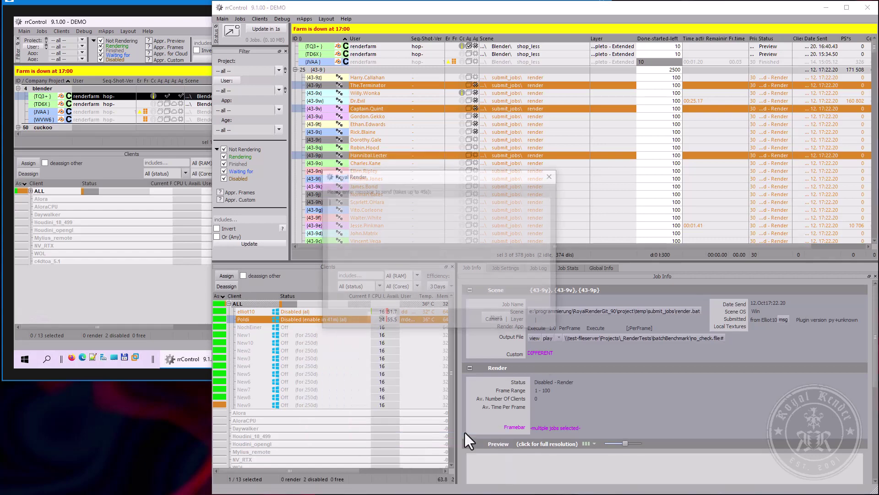
pyautogui.hotkey('ctrl', 'v')
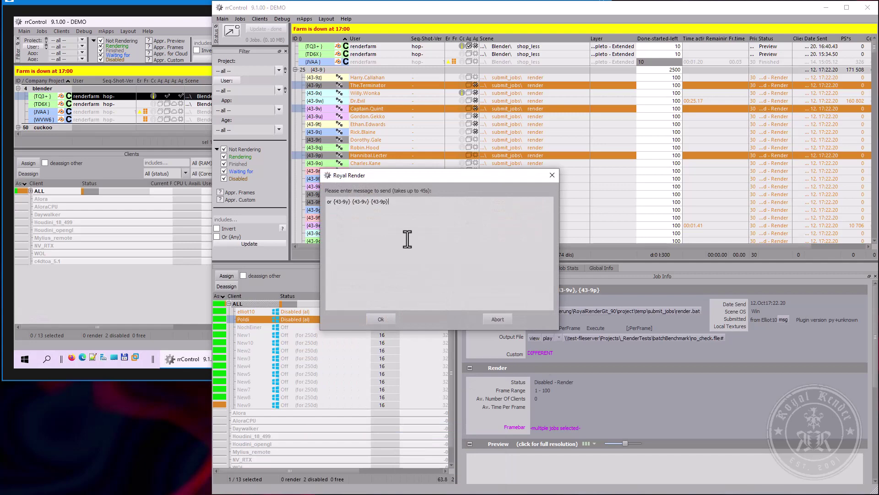
pyautogui.click(380, 320)
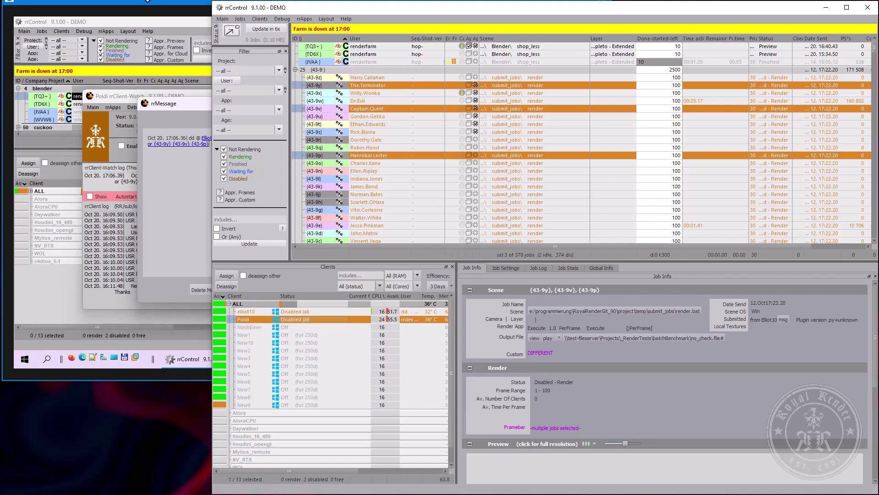
# Switch to Poldi's remote desktop and bring the received Royal Message in front of rrControl
pyautogui.click(148, 1)
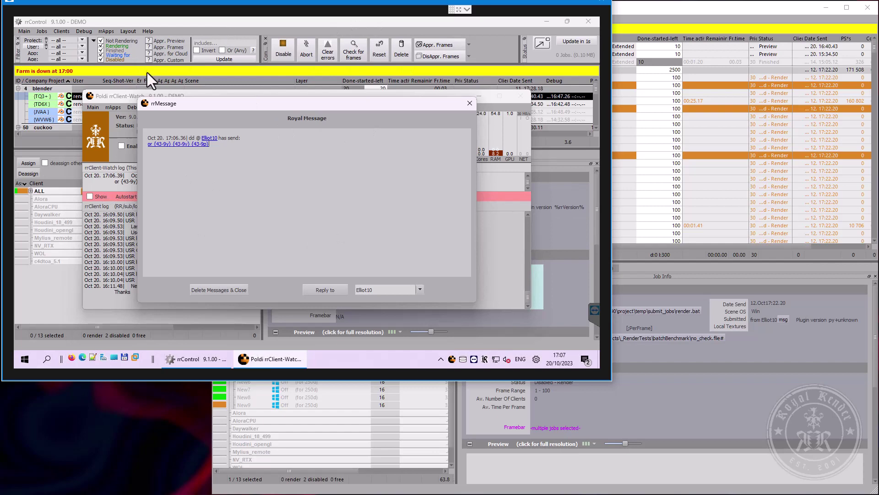
pyautogui.click(228, 22)
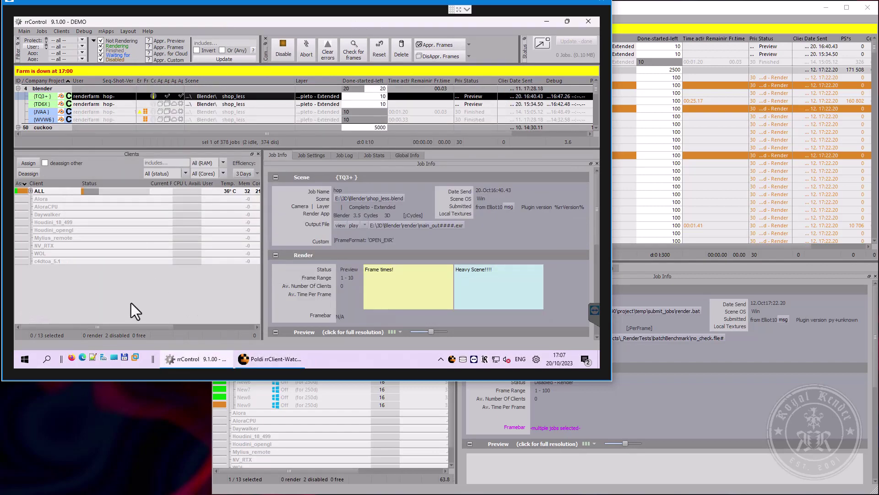
pyautogui.click(25, 360)
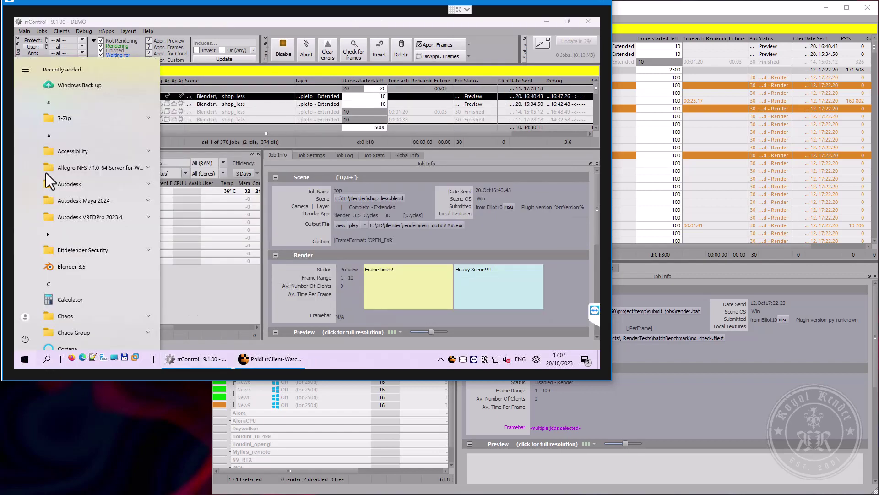
pyautogui.click(239, 21)
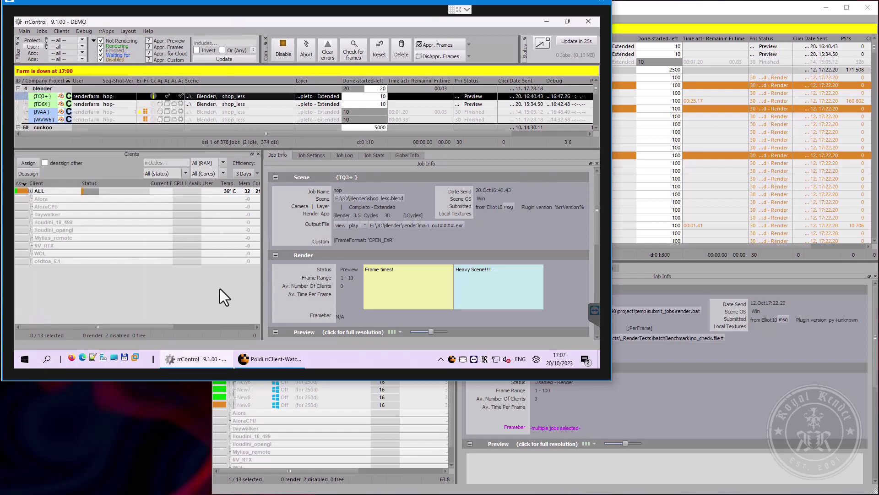
pyautogui.click(264, 359)
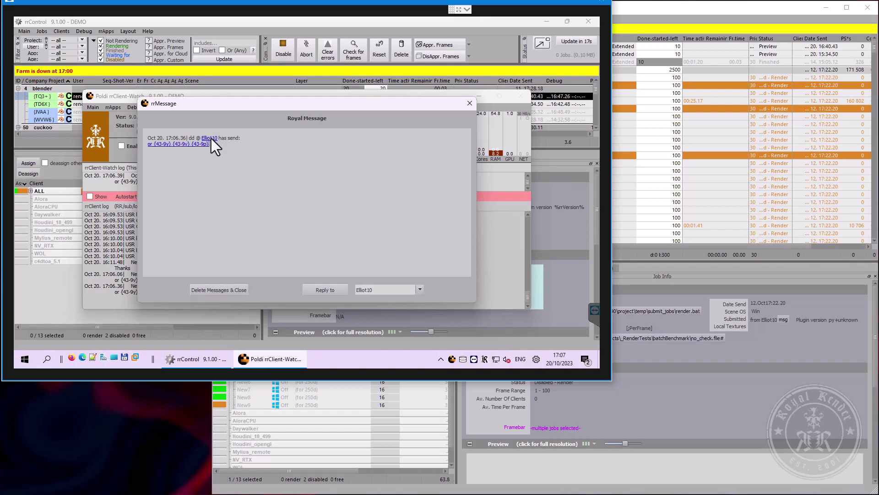
# Filter the remote job list by the received job IDs through the message's link, and bring rrControl to the front
pyautogui.click(161, 144)
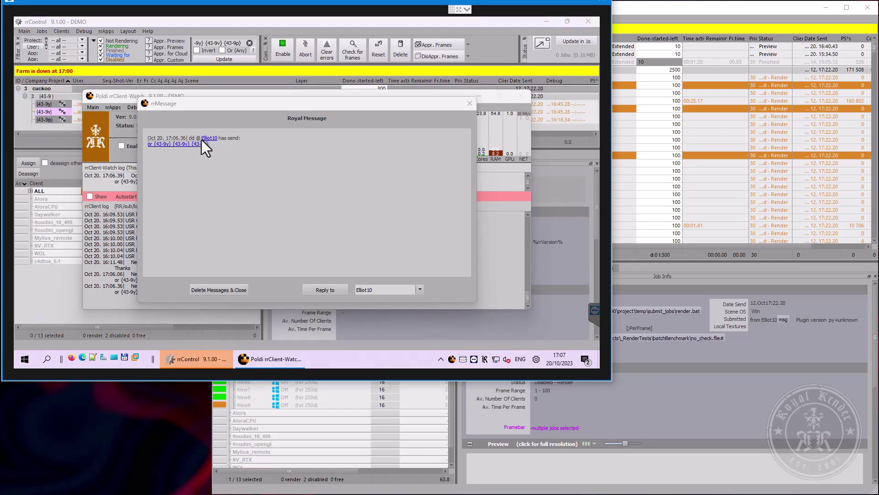
pyautogui.click(218, 21)
pyautogui.click(244, 105)
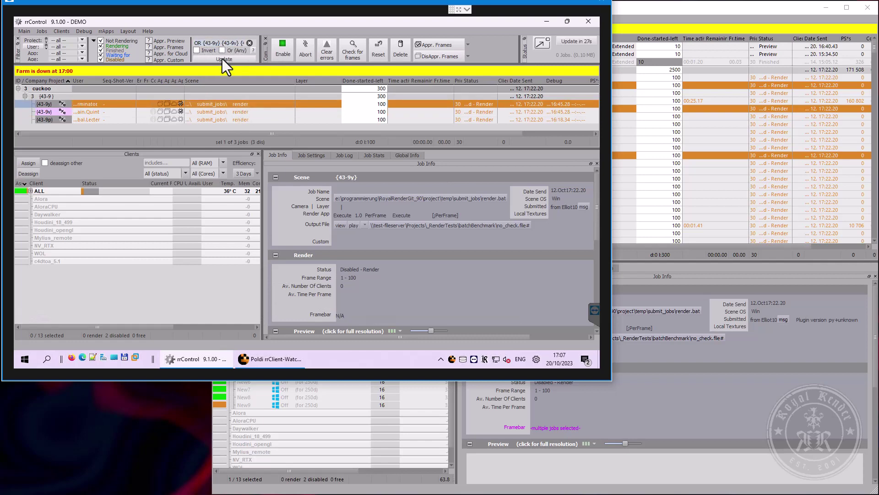
# Delete the received messages on Poldi and clear the keyword filter in its rrControl
pyautogui.click(276, 354)
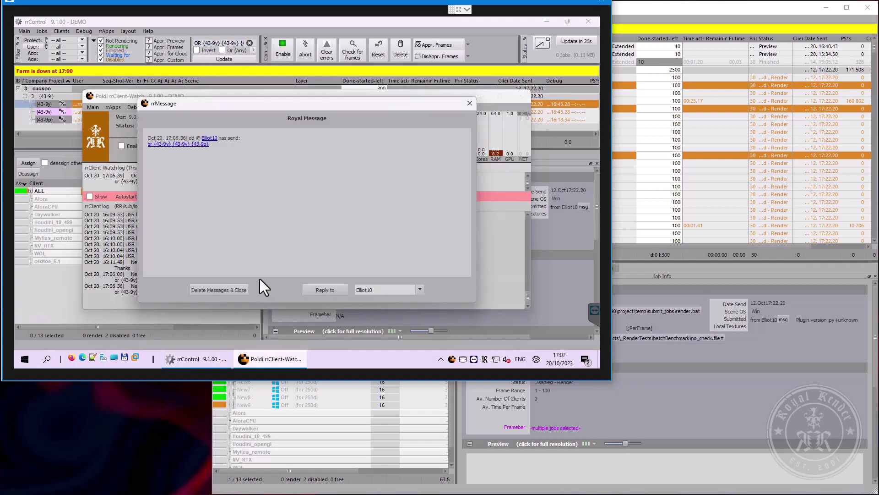
pyautogui.click(216, 290)
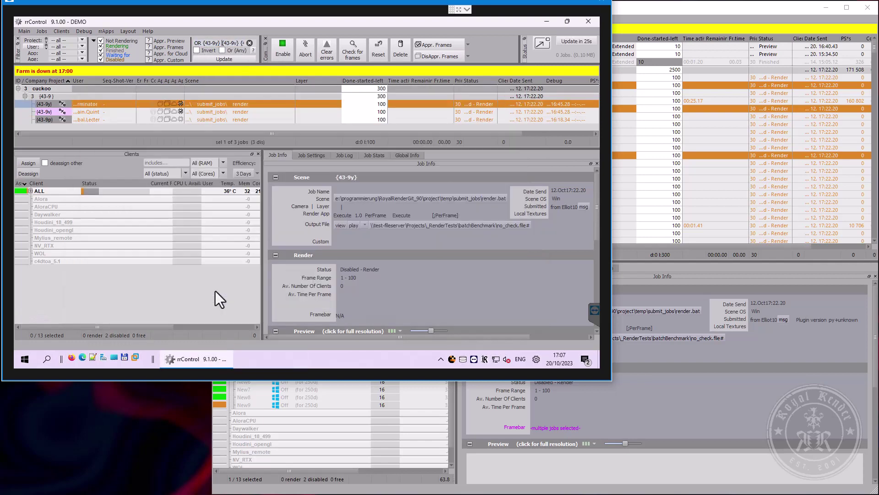
pyautogui.click(249, 43)
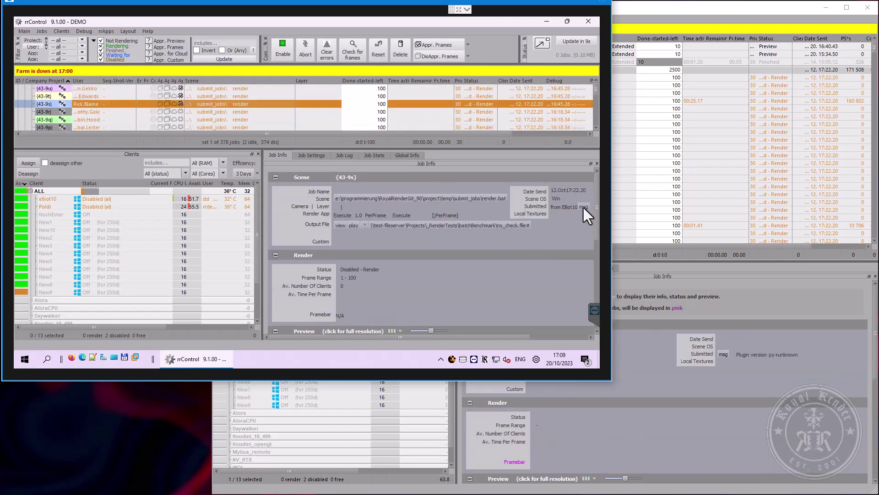
# Send the test text "fdgfdgfdgfdg" from Poldi to the submitting machine of job {43-9s}
pyautogui.click(584, 207)
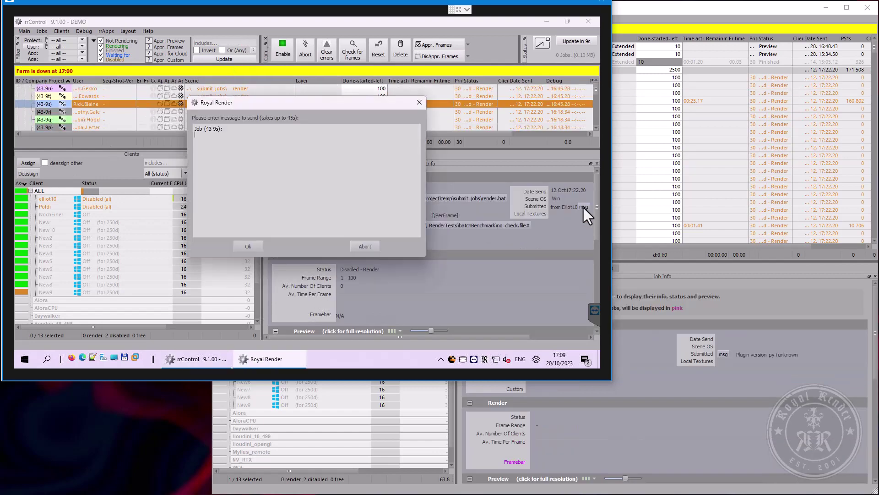
pyautogui.write('Hello World')
pyautogui.click(243, 249)
# Send a message about job {43-9h} to its submitting machine, with a line of capital A's as the text
pyautogui.scroll(-2, 268, 99)
pyautogui.click(249, 125)
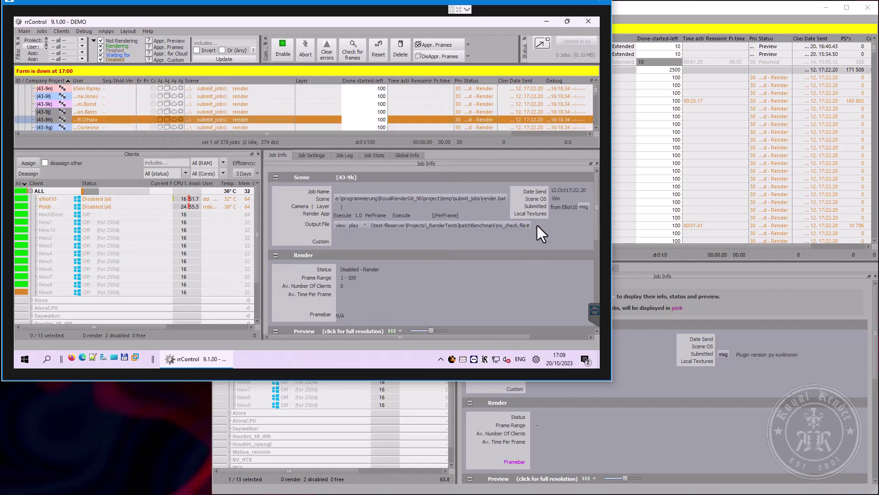
pyautogui.click(588, 206)
pyautogui.write('dfgfd')
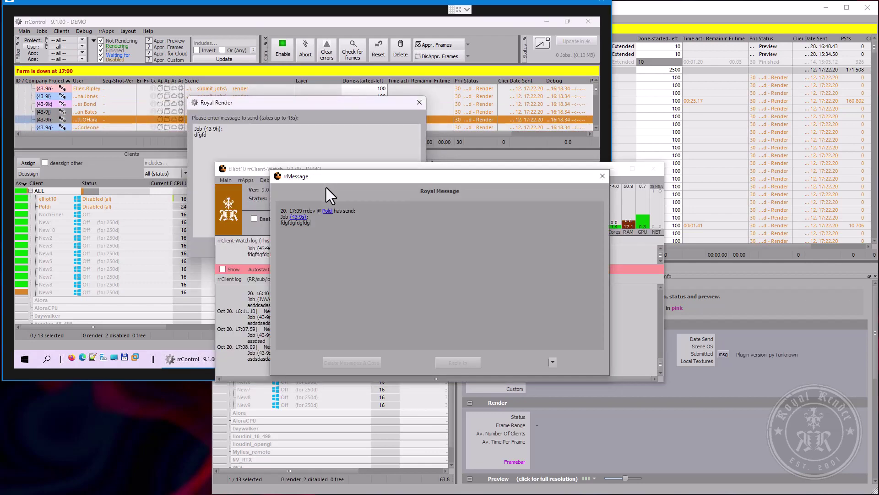
pyautogui.click(249, 156)
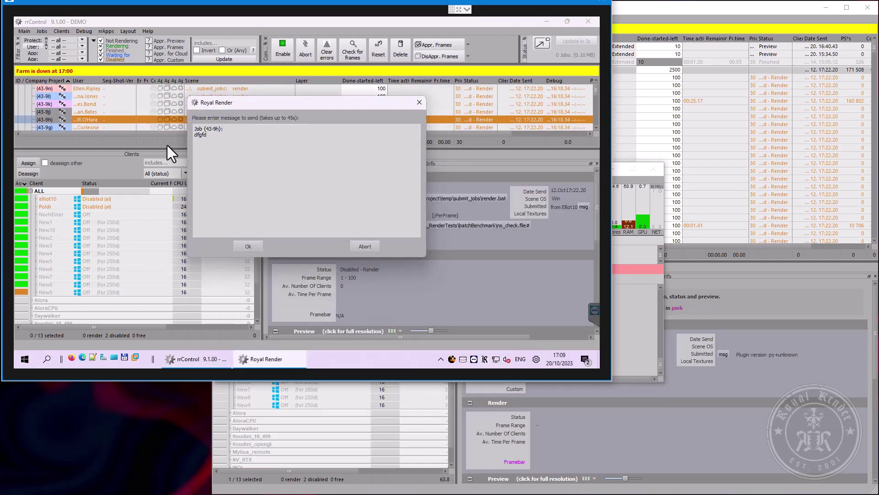
pyautogui.moveTo(188, 136); pyautogui.dragTo(222, 150)
pyautogui.write('aaaaaaaaaaaaaaaaa')
pyautogui.click(247, 246)
# Send a message about job {ORBKy} to its submitting machine, with a line of capital B's as the text
pyautogui.click(254, 111)
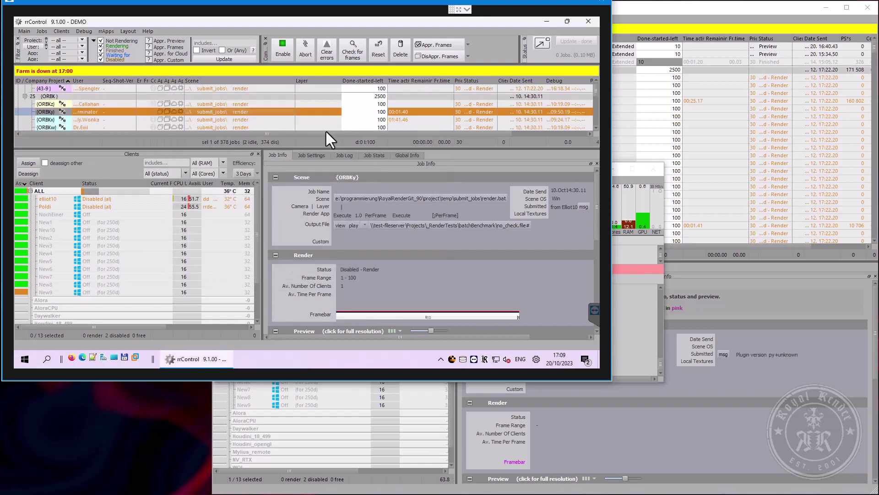
pyautogui.click(583, 207)
pyautogui.write('aaaaaaaaaaaaa')
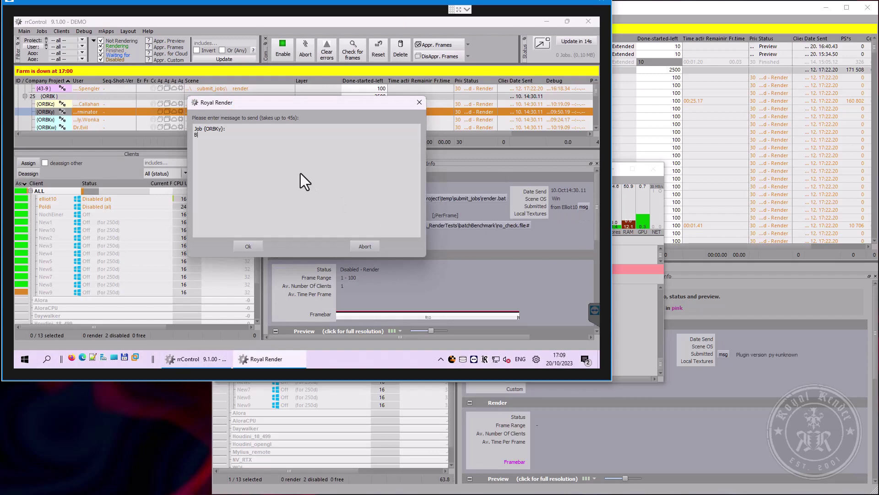
pyautogui.click(257, 248)
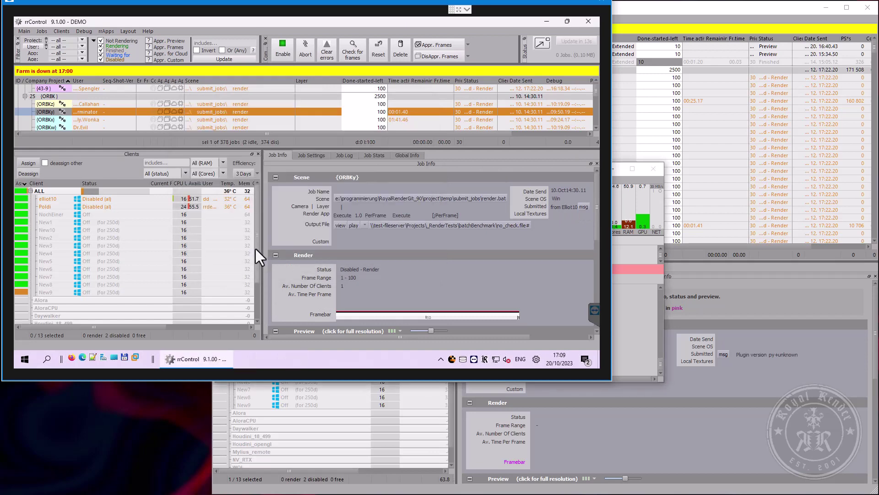
# Minimise the remote session and filter the job list by {43-9s}, {43-9h} and {ORBKy} through the received messages' links
pyautogui.click(564, 3)
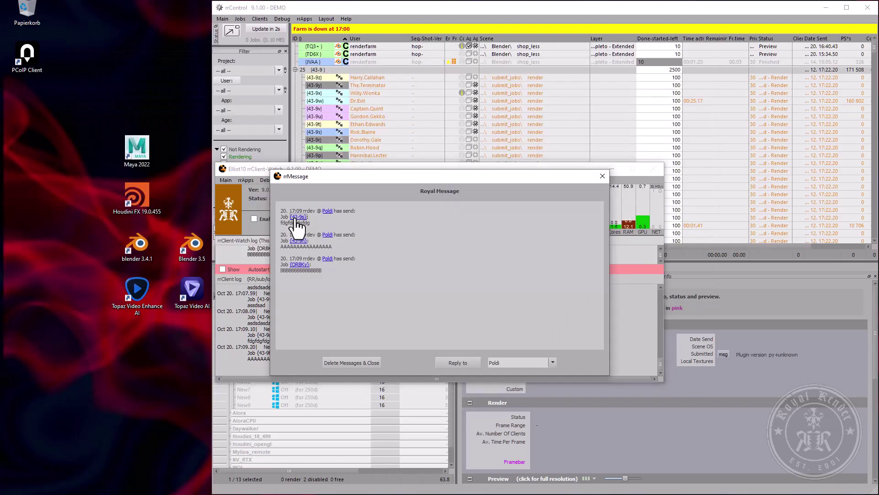
pyautogui.click(297, 217)
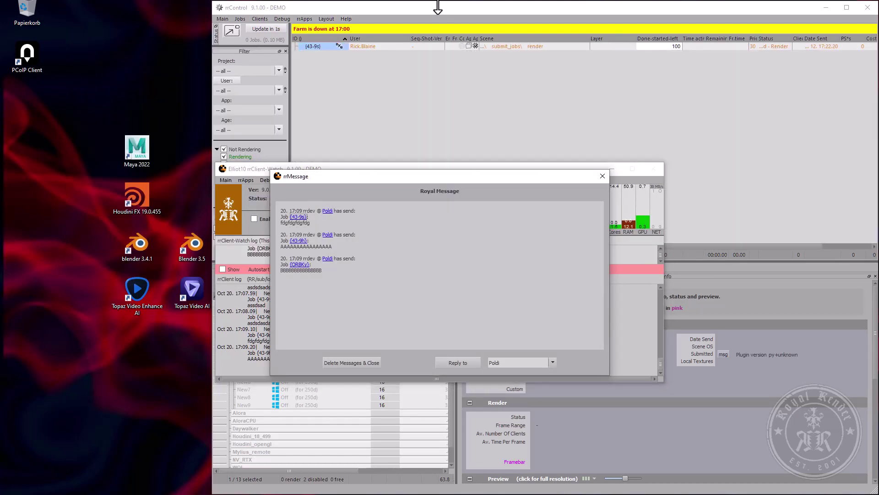
pyautogui.click(437, 6)
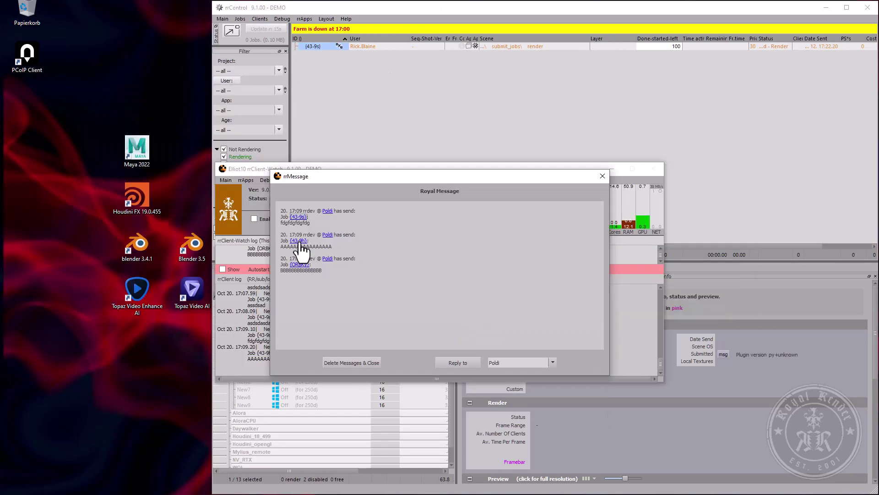
pyautogui.click(301, 266)
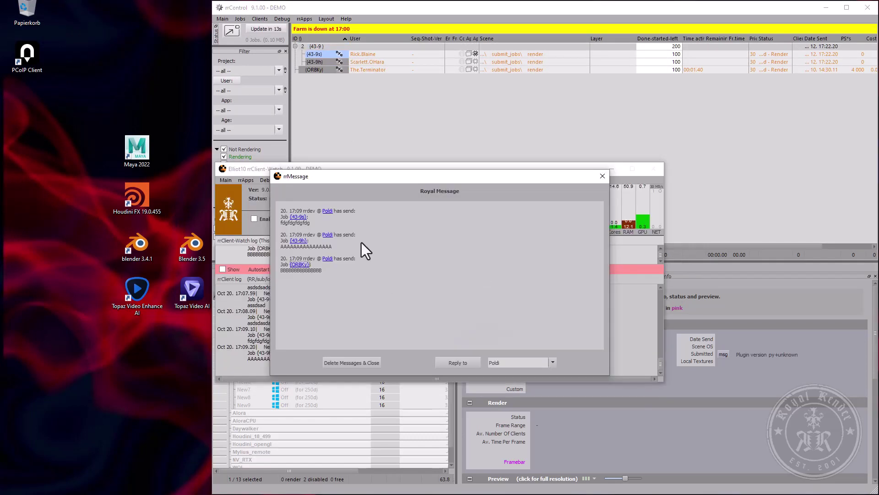
# Reply to Poldi with the test text "sdfdsfdsfsd", and close the received messages
pyautogui.click(326, 211)
pyautogui.write('sdfdsfdsfsd')
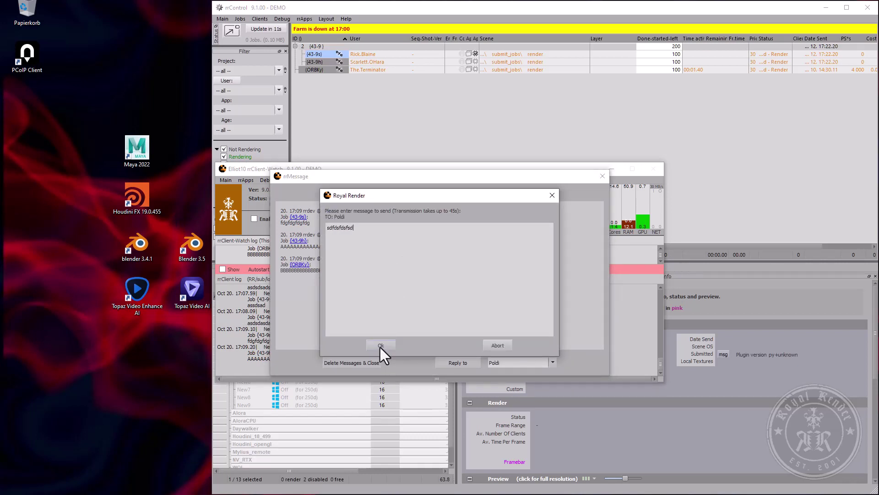
pyautogui.click(380, 345)
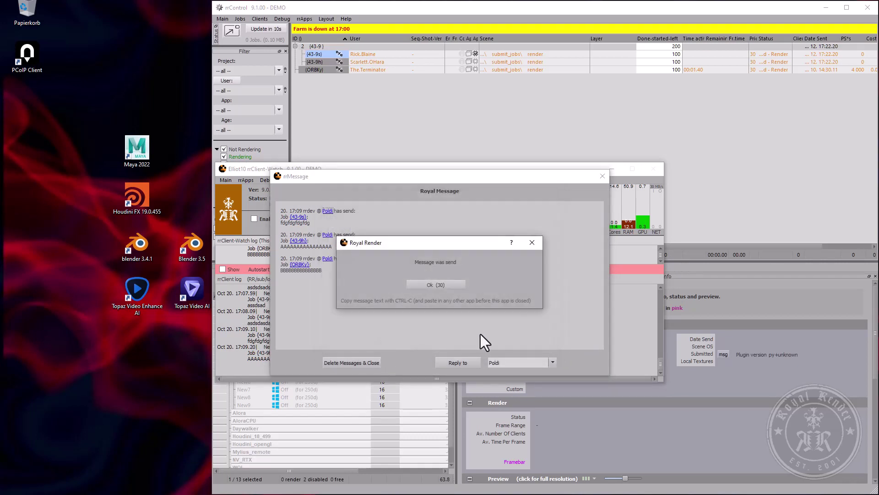
pyautogui.click(441, 287)
pyautogui.click(596, 176)
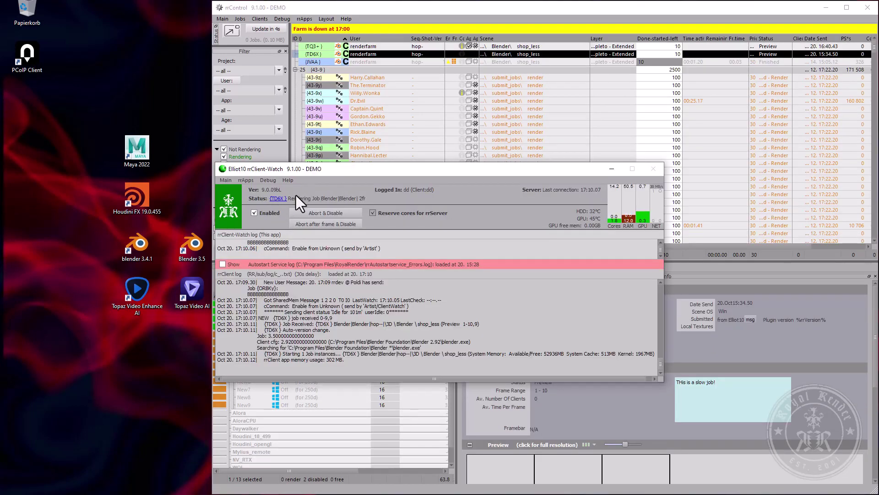
# Filter rrControl by the rendering job {TD6X} through its link in the client's status, and select that job
pyautogui.click(278, 198)
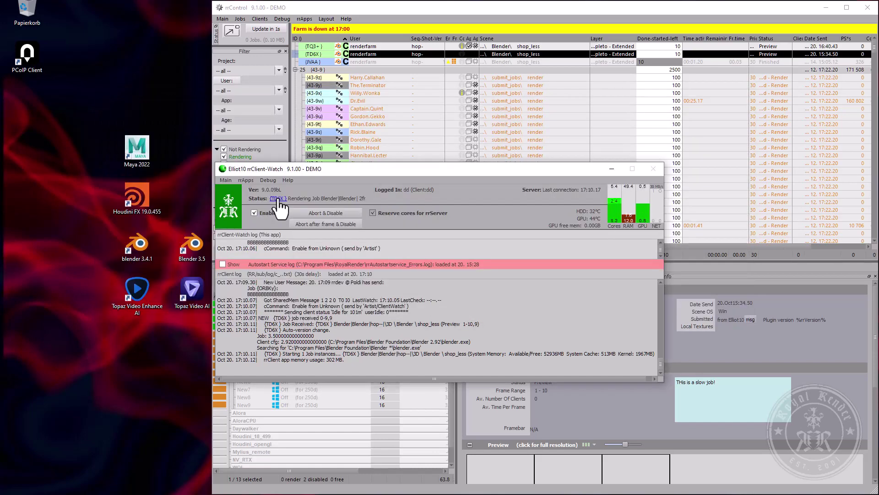
pyautogui.click(381, 10)
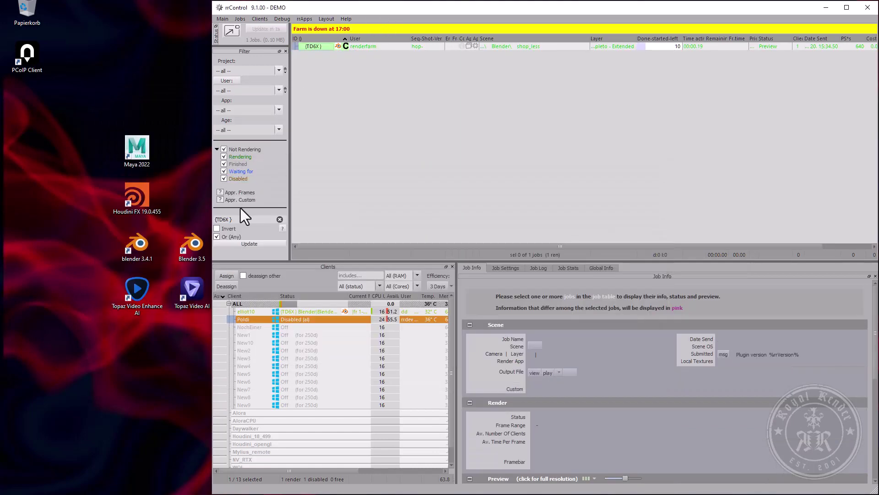
pyautogui.click(384, 45)
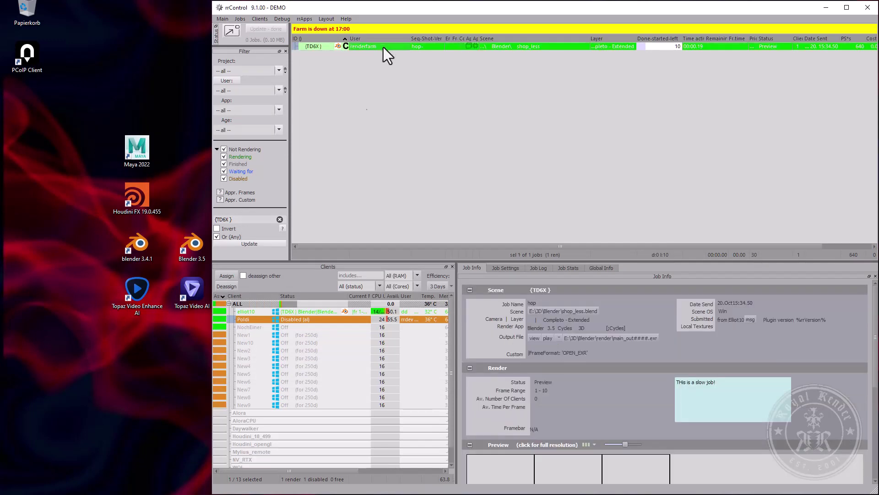